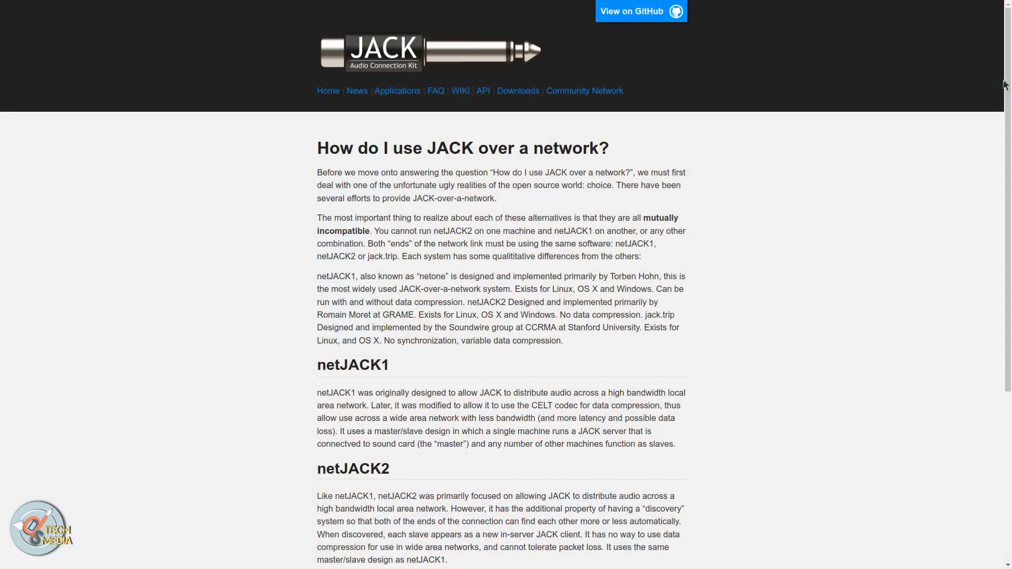
# Read the JACK network page, examining its title and the netJACK1, netJACK2 and jack.trip sections
pyautogui.moveTo(1006, 89); pyautogui.dragTo(996, 153)
pyautogui.moveTo(340, 24); pyautogui.dragTo(584, 27)
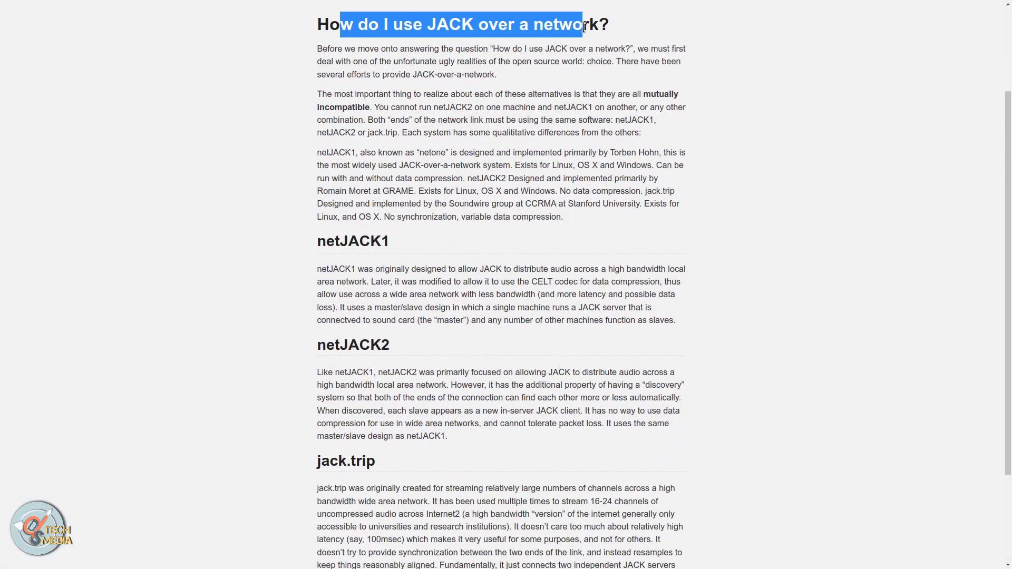
pyautogui.click(558, 52)
pyautogui.moveTo(311, 247); pyautogui.dragTo(389, 244)
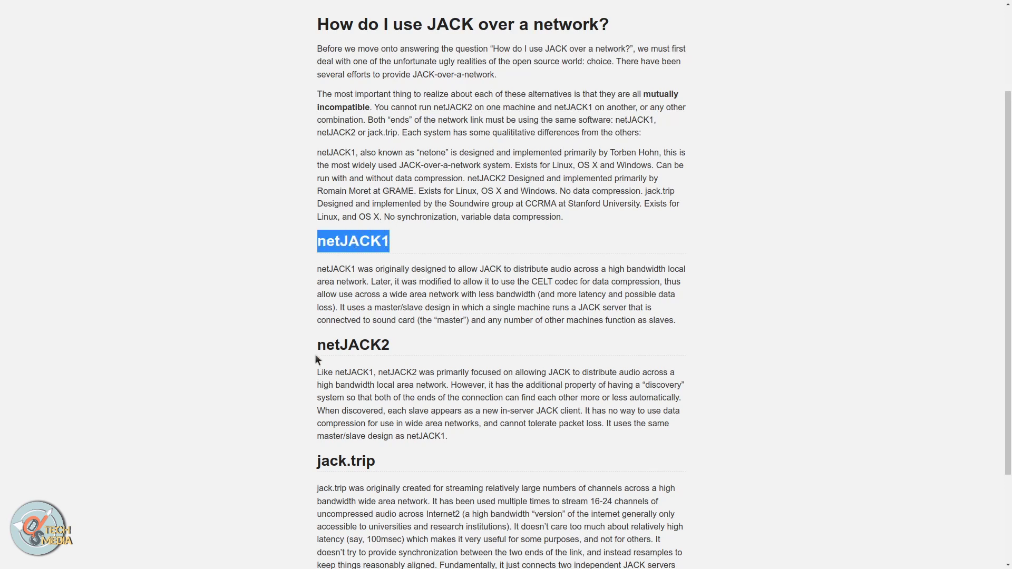
pyautogui.moveTo(315, 355); pyautogui.dragTo(402, 354)
pyautogui.click(416, 354)
pyautogui.scroll(1, 397, 266)
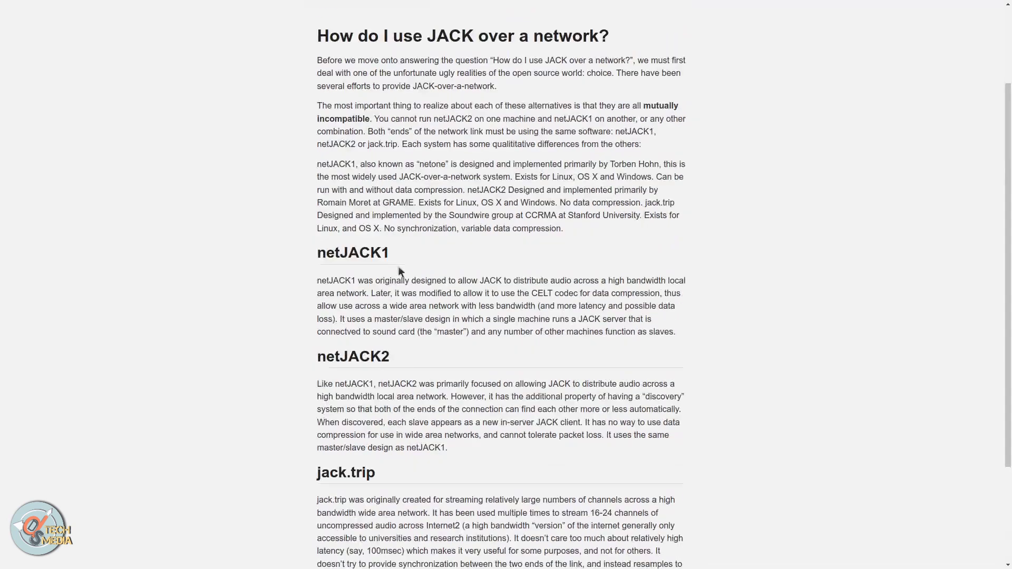
pyautogui.scroll(-2, 381, 301)
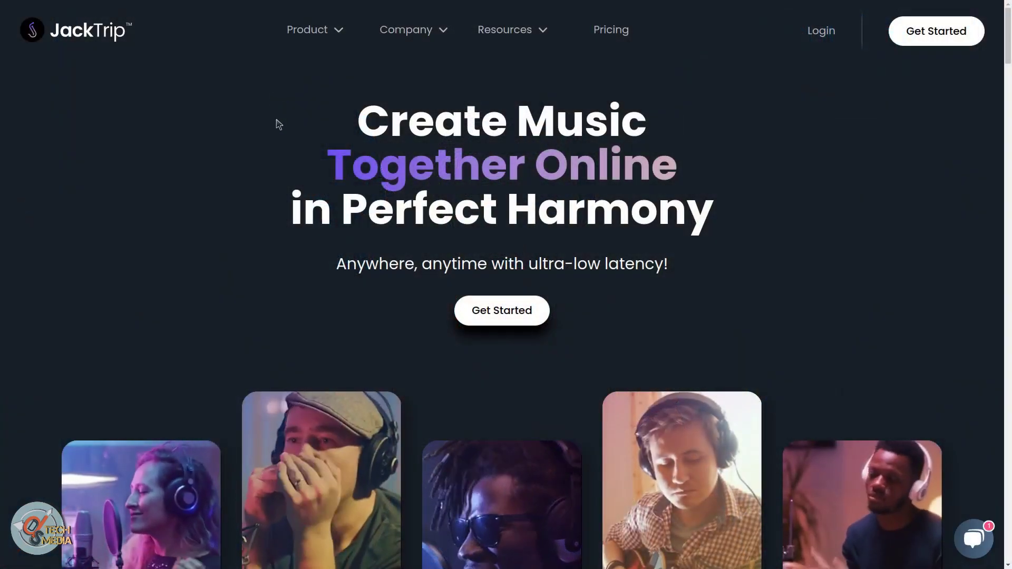
# Look through the JackTrip homepage from the introduction to the Teach Music Online and Rehearse Remotely use cases
pyautogui.scroll(-3, 285, 153)
pyautogui.scroll(-7, 316, 379)
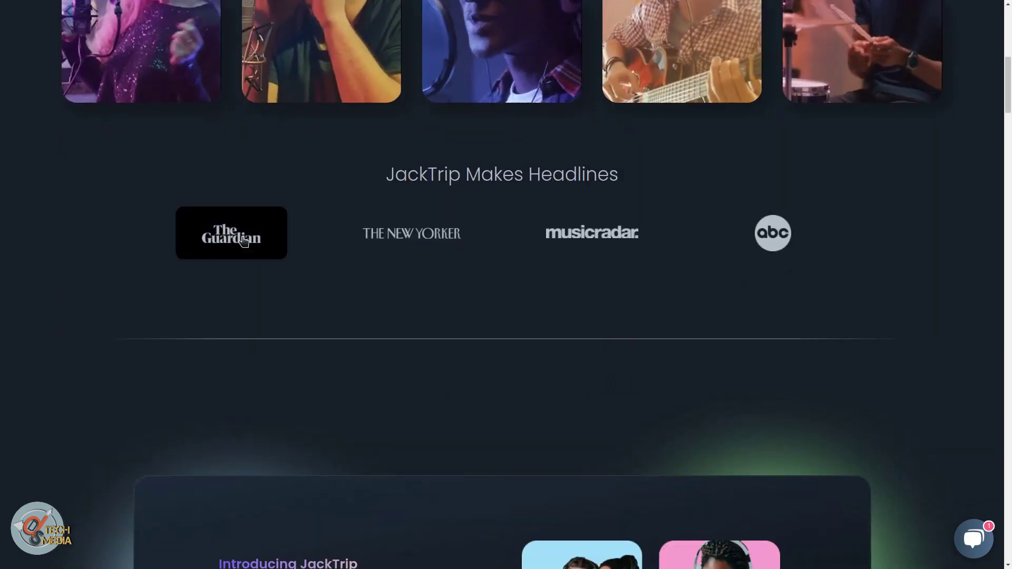
pyautogui.scroll(-7, 653, 228)
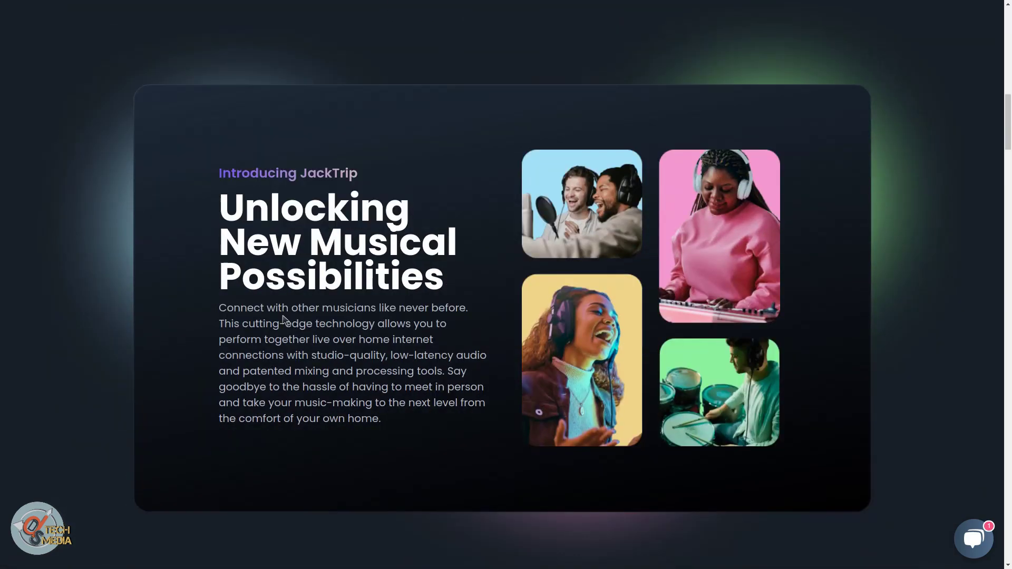
pyautogui.scroll(-7, 296, 333)
pyautogui.scroll(-15, 295, 334)
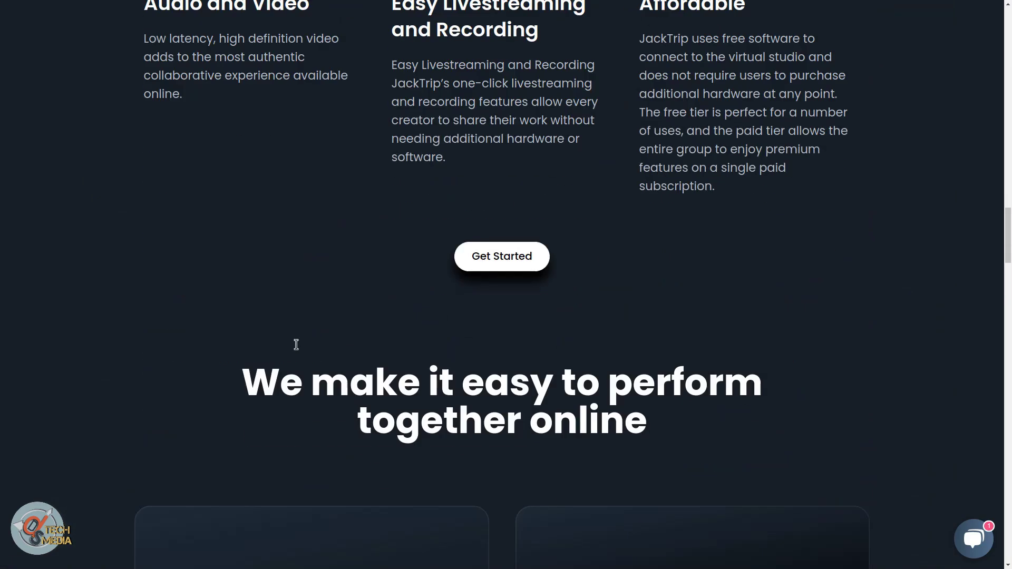
pyautogui.scroll(-4, 296, 345)
pyautogui.scroll(-2, 300, 263)
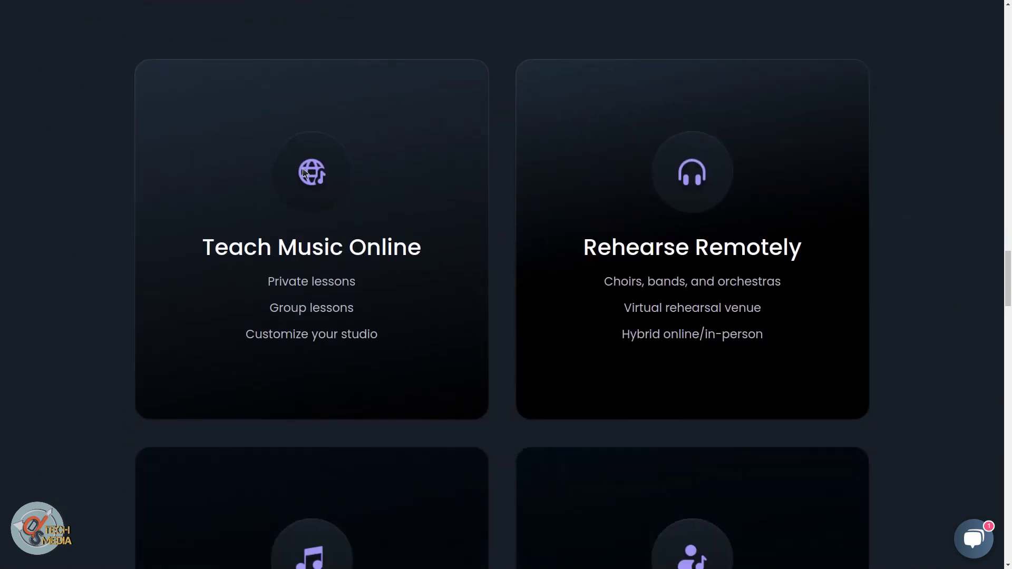
pyautogui.tripleClick(289, 327)
pyautogui.tripleClick(637, 247)
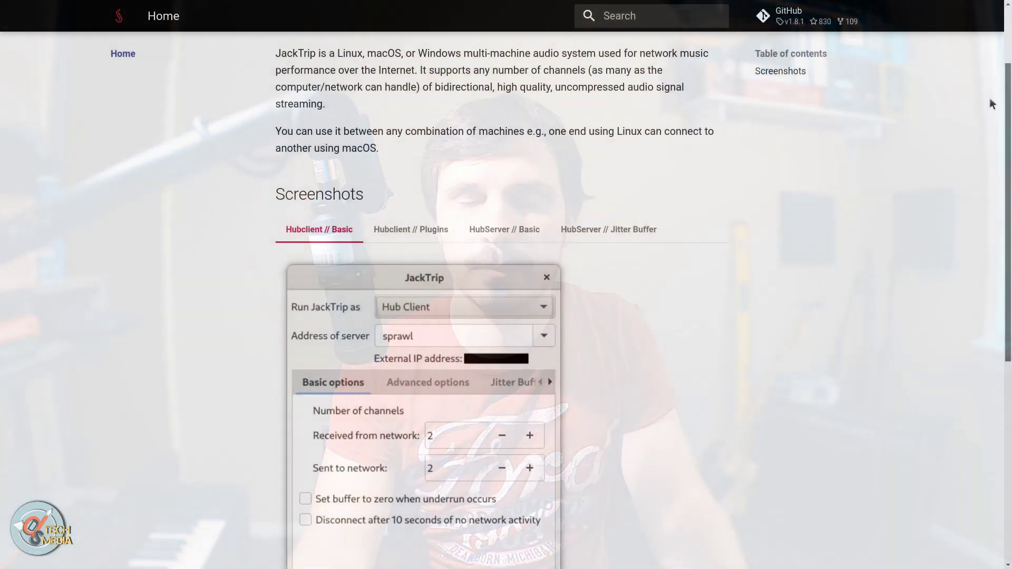
# Review the JackTrip documentation screenshots and the Virtual Studio page's sections on collaboration, cloud computing and Soundscapes
pyautogui.scroll(-2, 989, 97)
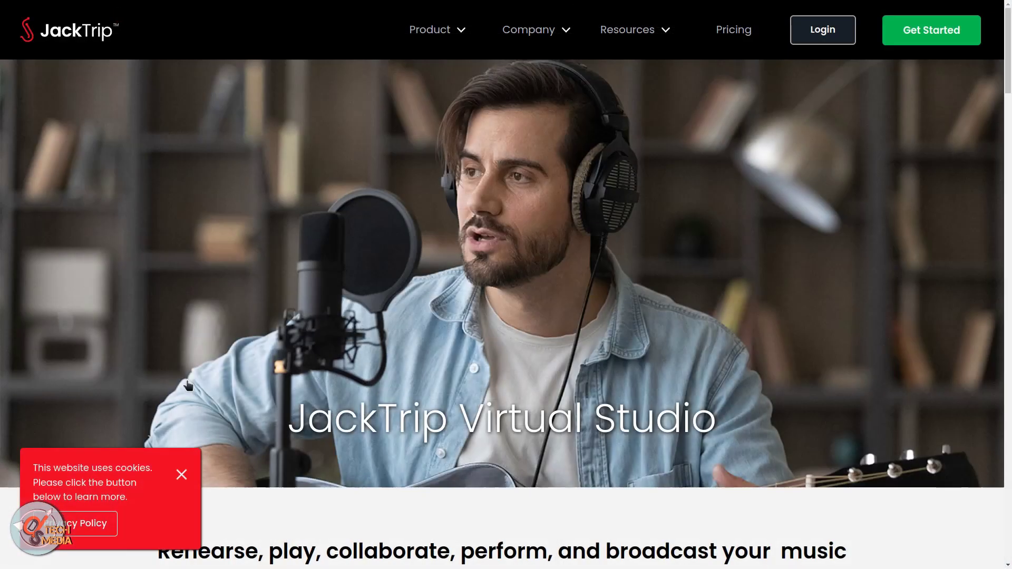
pyautogui.scroll(-5, 189, 369)
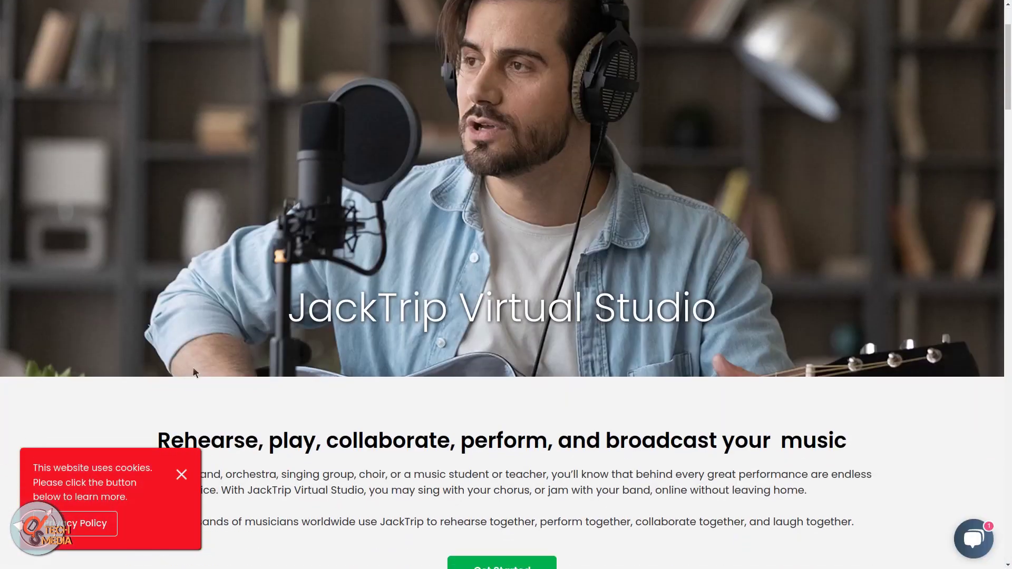
pyautogui.scroll(-4, 243, 278)
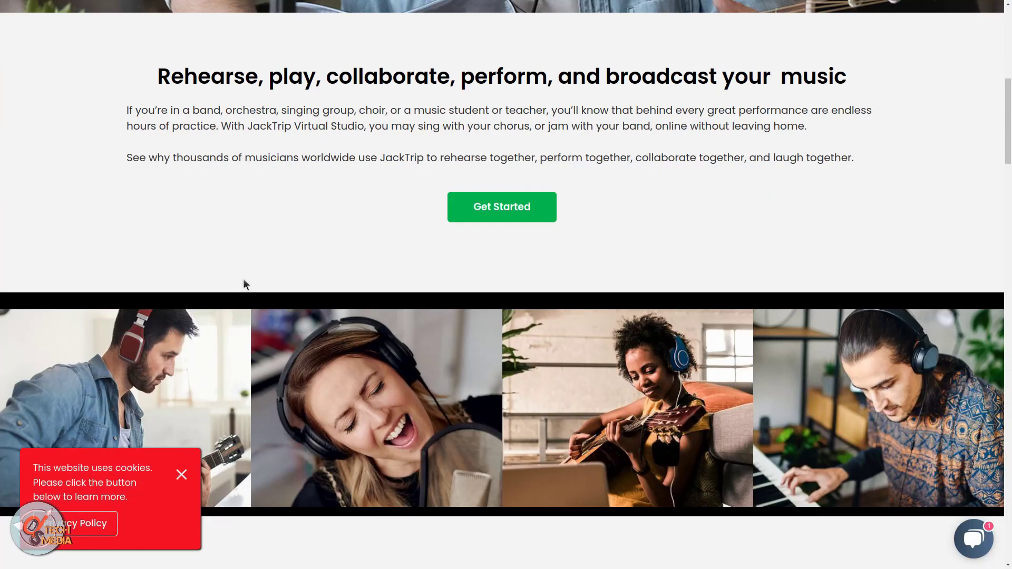
pyautogui.scroll(-7, 244, 280)
pyautogui.scroll(-6, 245, 285)
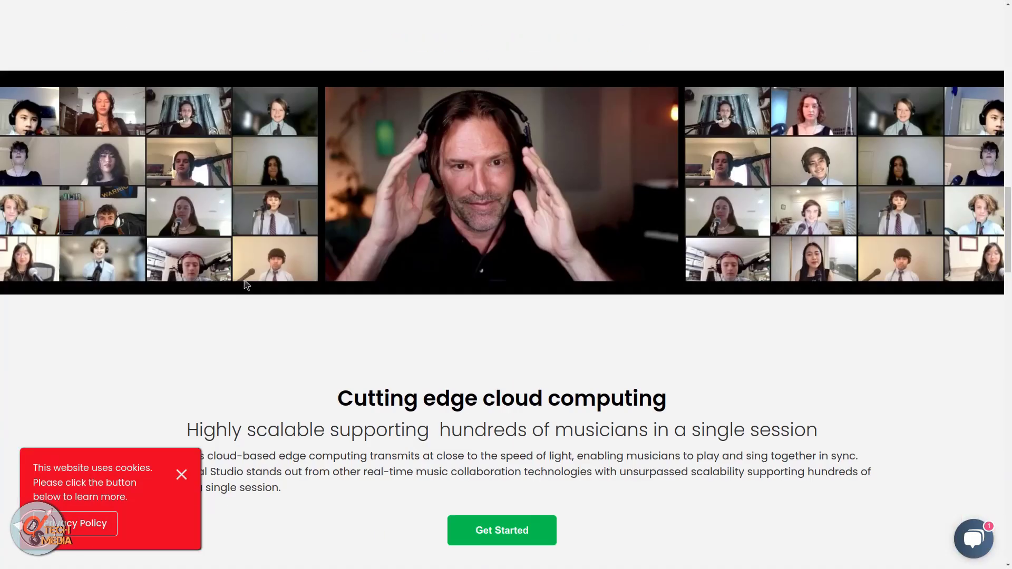
pyautogui.scroll(-4, 244, 280)
pyautogui.scroll(-1, 245, 281)
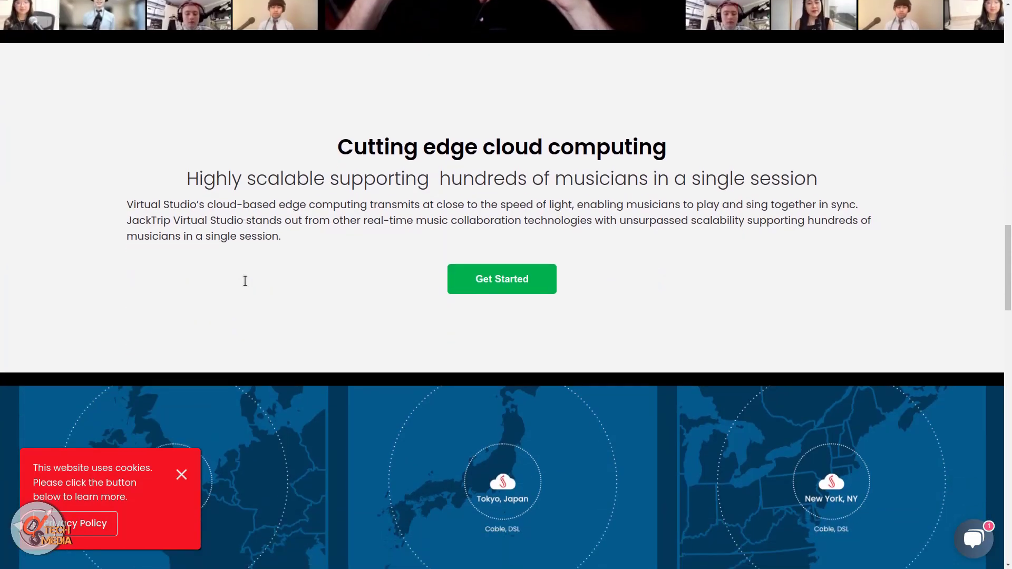
pyautogui.scroll(-3, 245, 281)
pyautogui.scroll(-12, 245, 285)
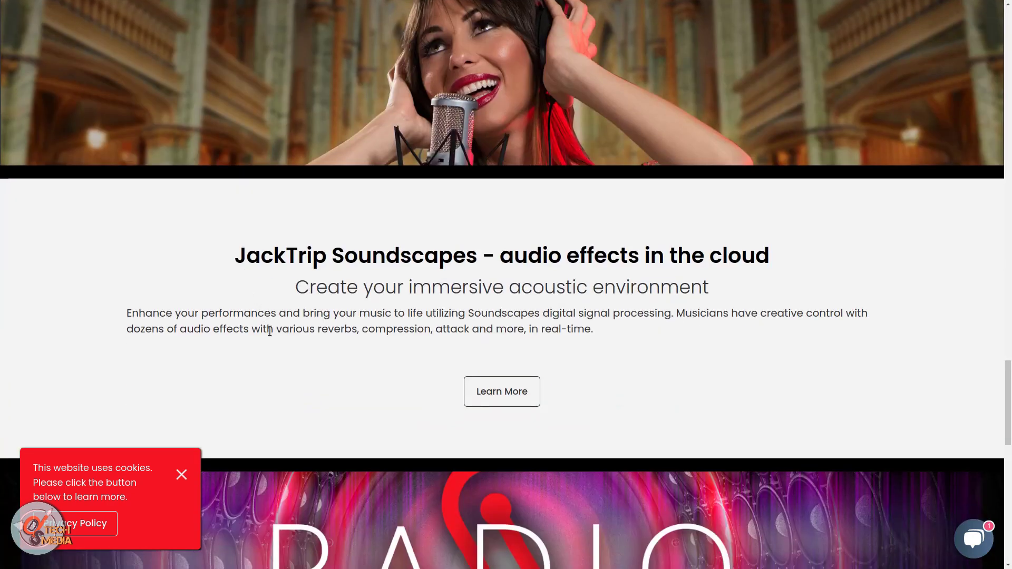
pyautogui.scroll(-3, 270, 333)
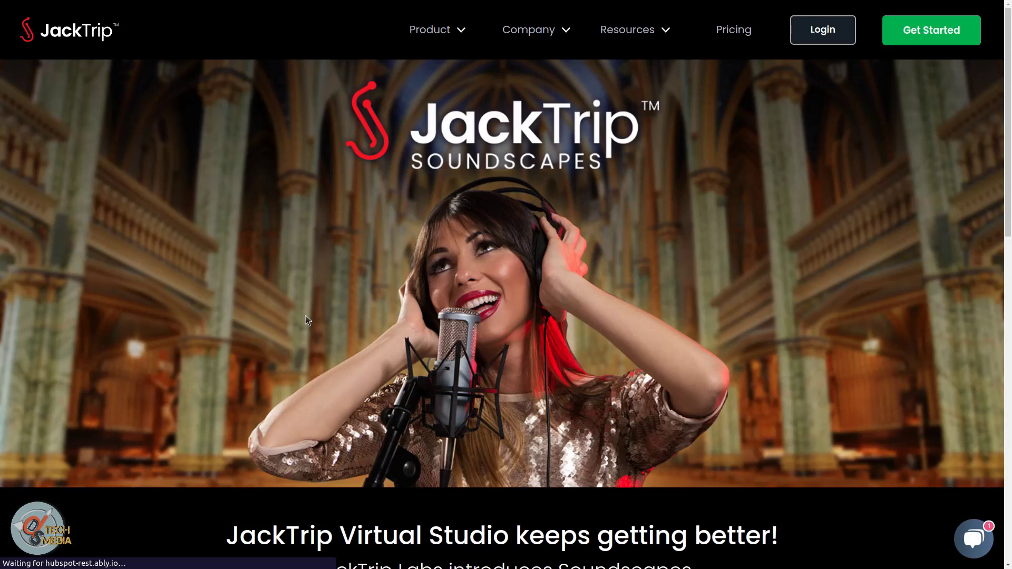
# Read the JackTrip Soundscapes page, covering its cloud DSP effects, acoustic environment presets and additional features
pyautogui.scroll(-3, 307, 324)
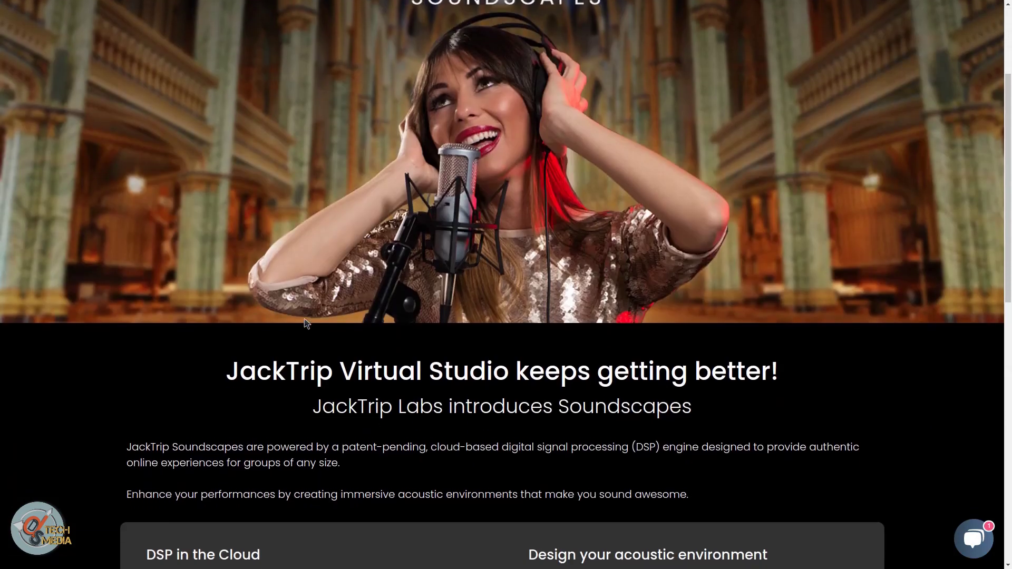
pyautogui.scroll(-3, 316, 316)
pyautogui.moveTo(1008, 192); pyautogui.dragTo(1008, 207)
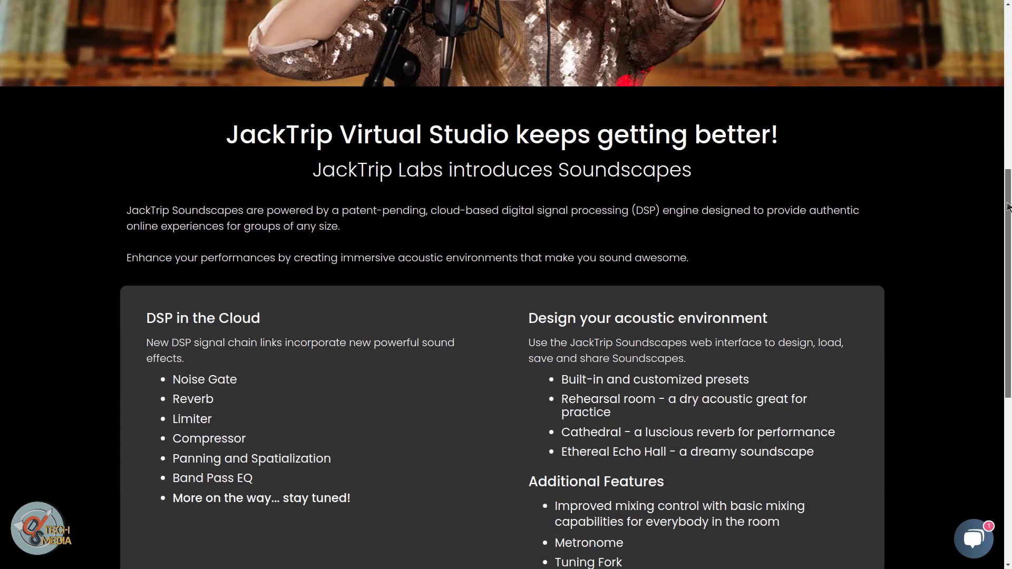
pyautogui.scroll(-3, 1007, 207)
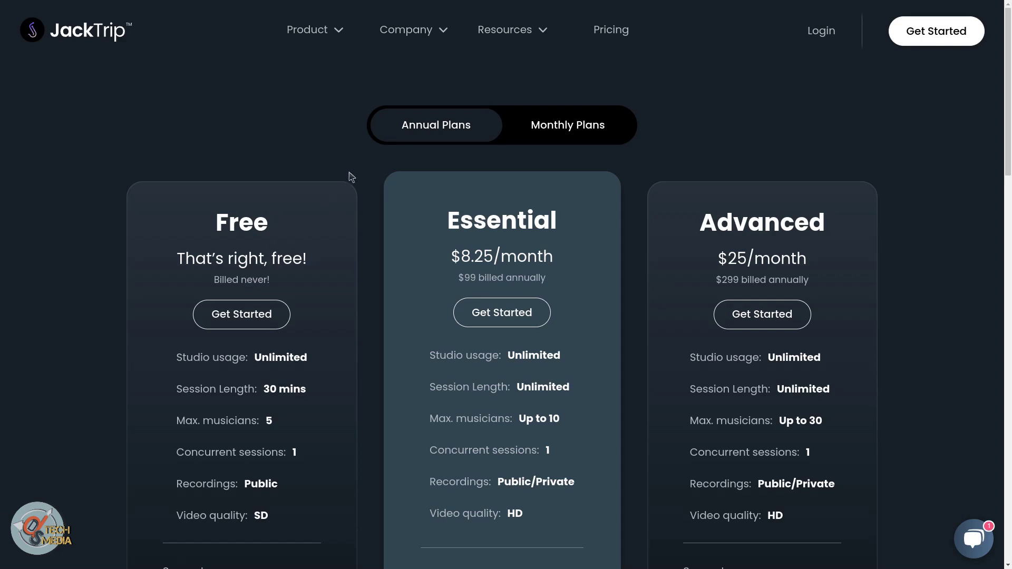
# Compare the Free, Essential and Advanced annual plans, focusing on session length and maximum musicians
pyautogui.moveTo(410, 37)
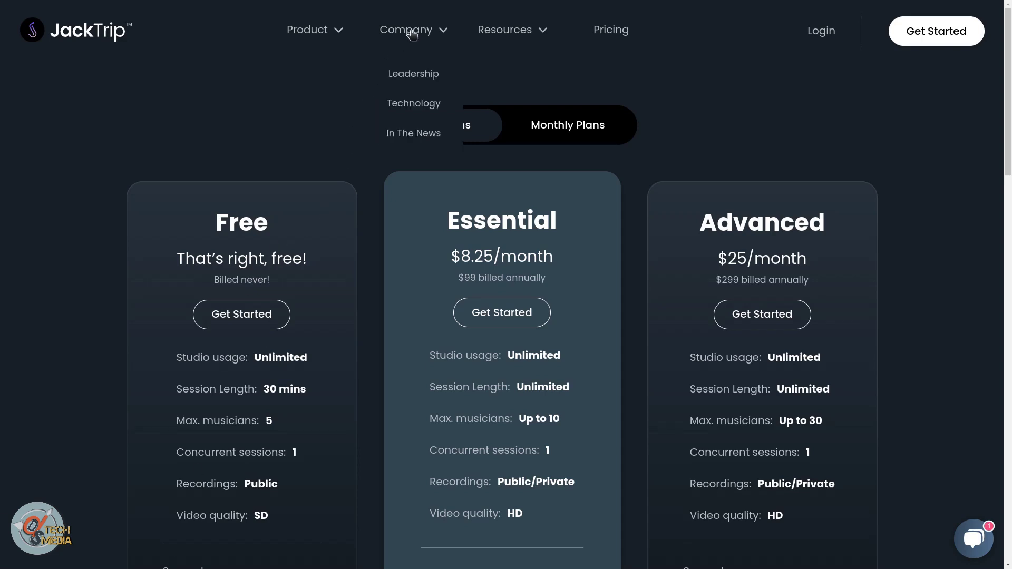
pyautogui.scroll(-3, 678, 68)
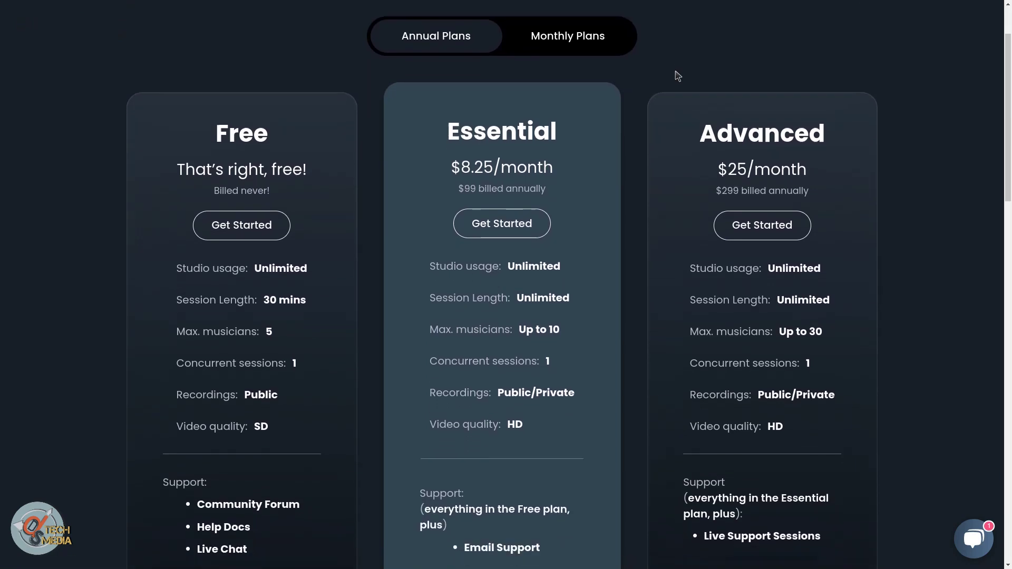
pyautogui.scroll(-1, 678, 76)
pyautogui.scroll(-1, 677, 76)
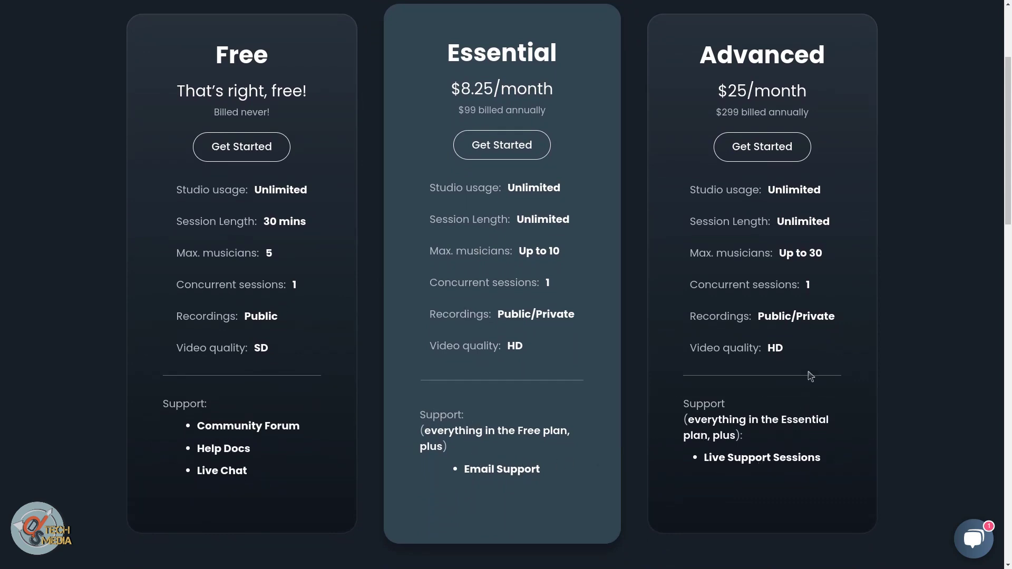
pyautogui.tripleClick(792, 257)
pyautogui.tripleClick(802, 222)
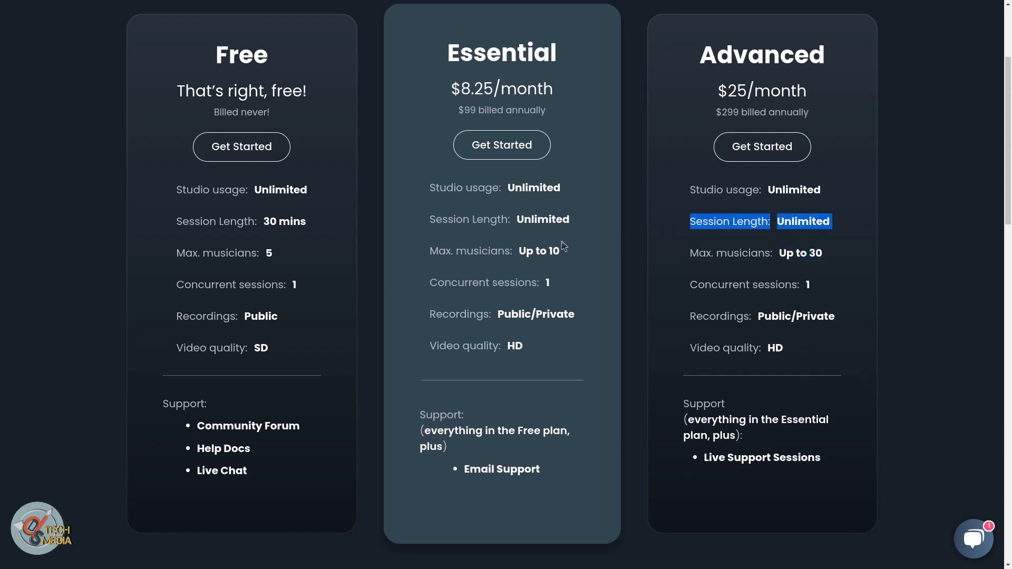
pyautogui.tripleClick(548, 213)
pyautogui.click(550, 213)
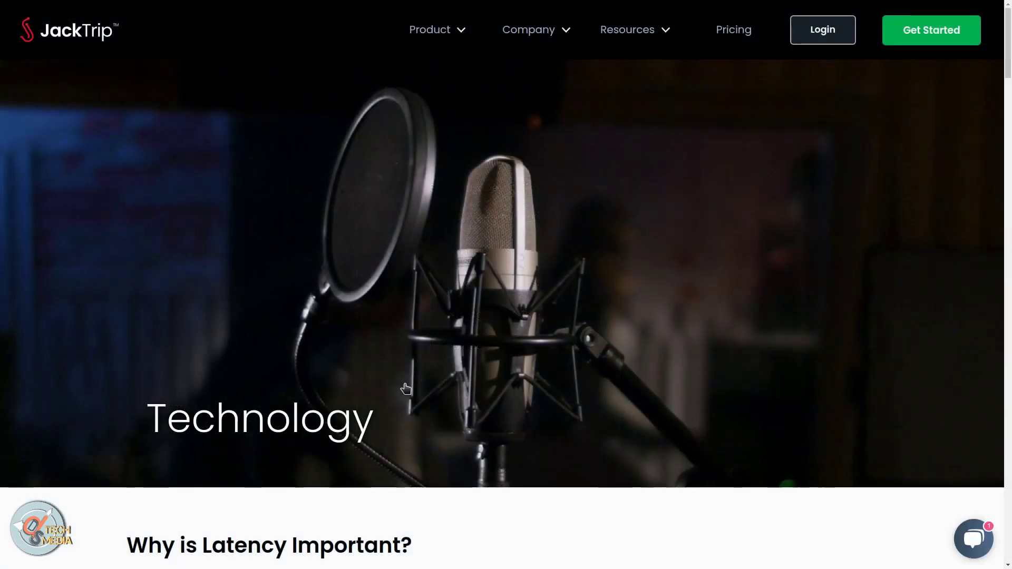
# Read the JackTrip Technology page on sources of latency and the client-server and peer-to-peer connection models
pyautogui.scroll(-6, 405, 388)
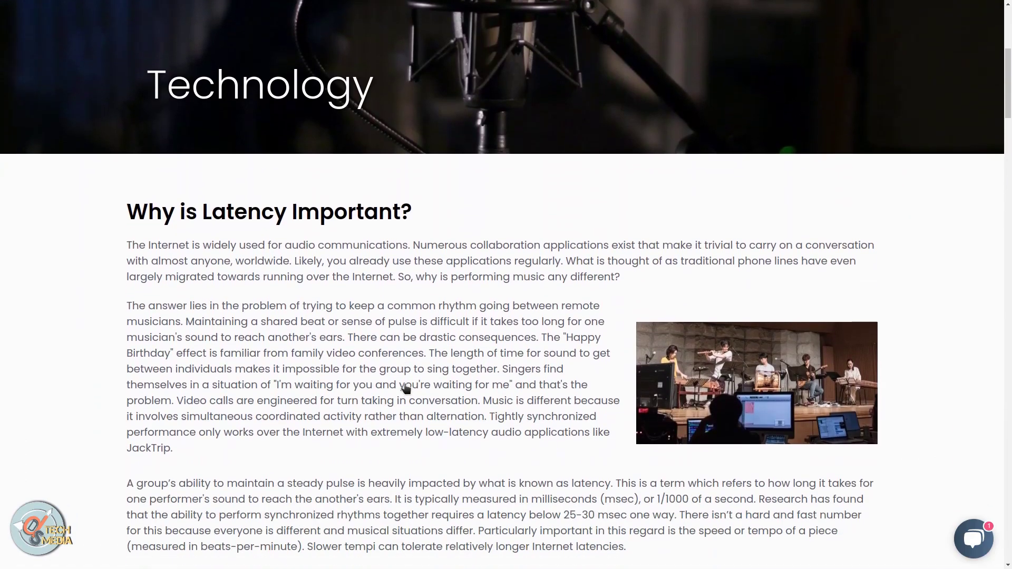
pyautogui.scroll(-14, 405, 389)
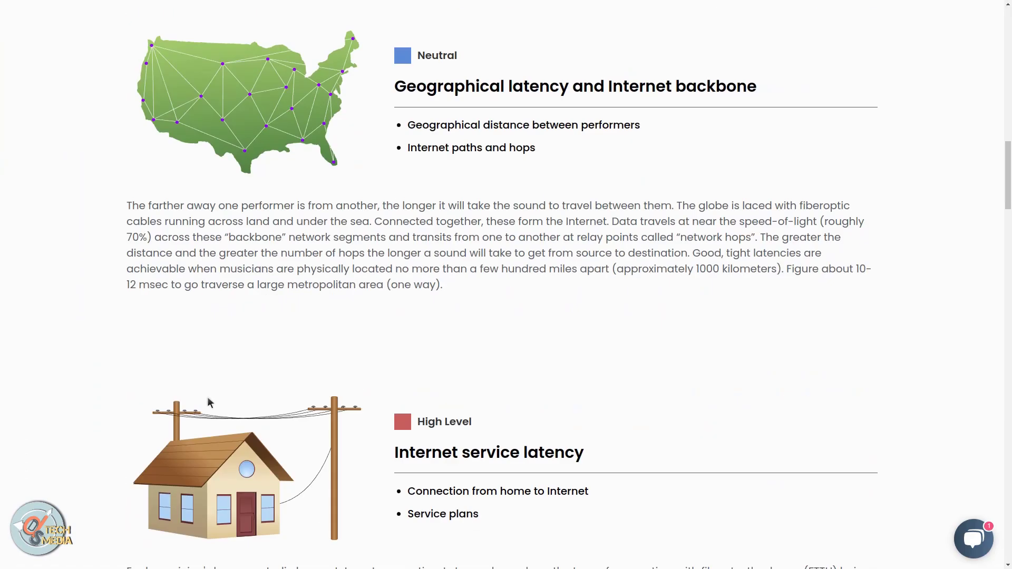
pyautogui.scroll(-16, 207, 399)
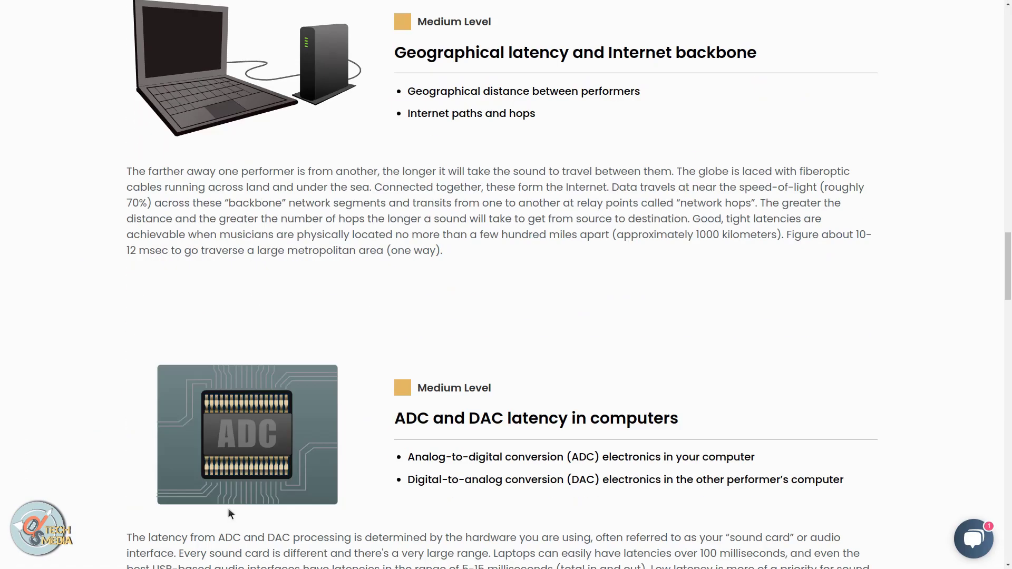
pyautogui.scroll(-13, 229, 509)
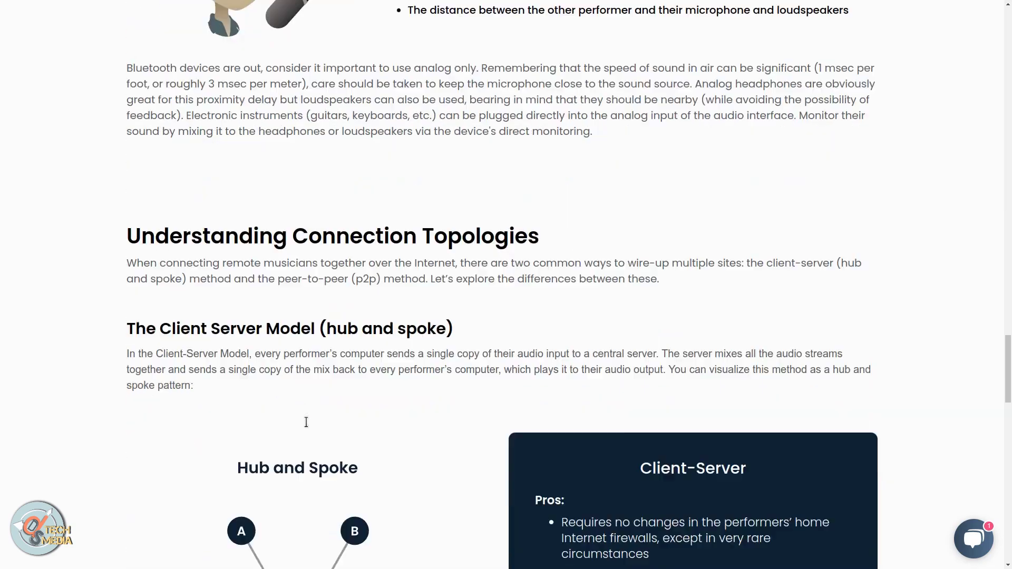
pyautogui.scroll(-2, 306, 422)
pyautogui.scroll(-3, 280, 315)
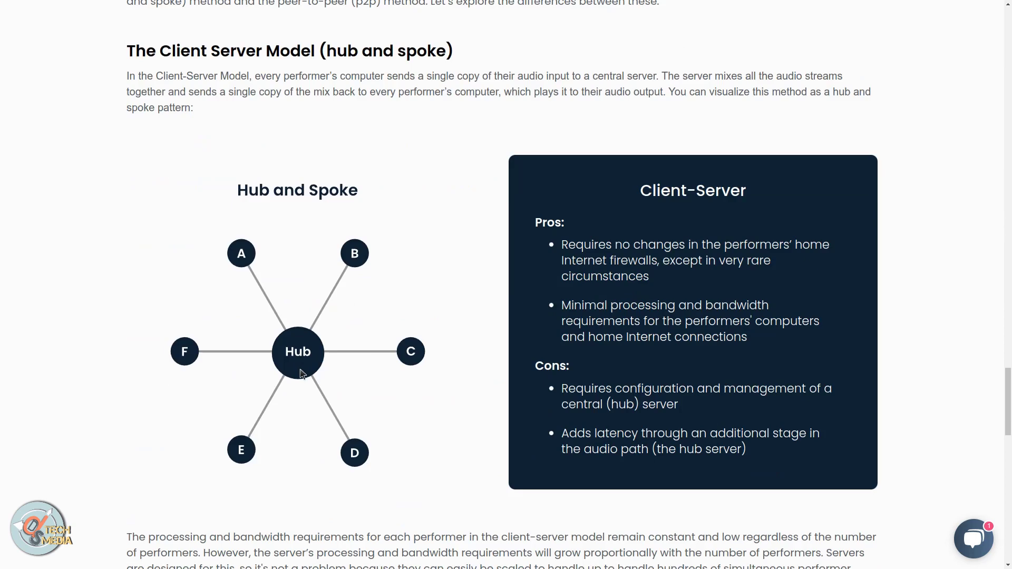
pyautogui.scroll(-9, 300, 373)
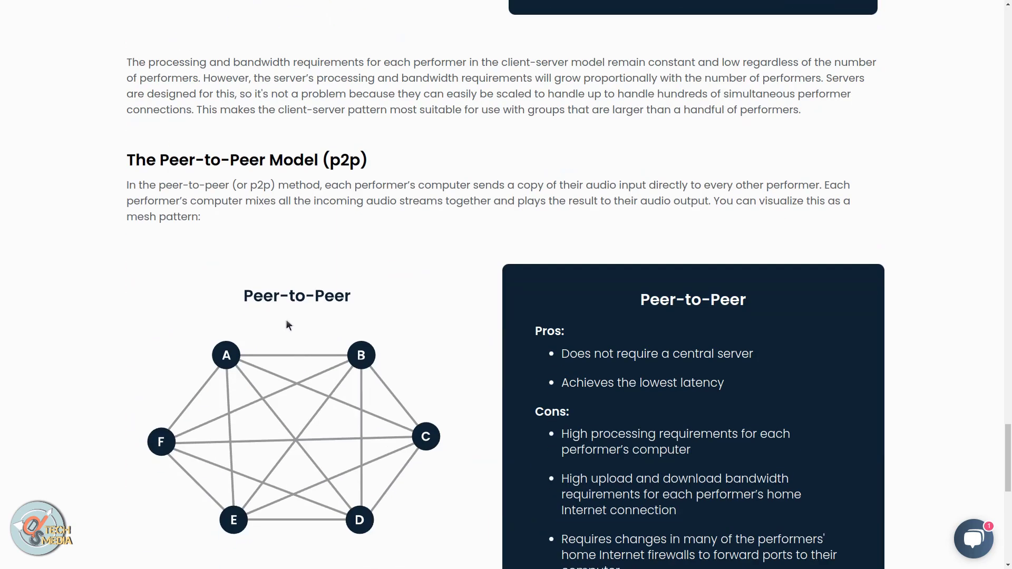
pyautogui.scroll(-2, 286, 320)
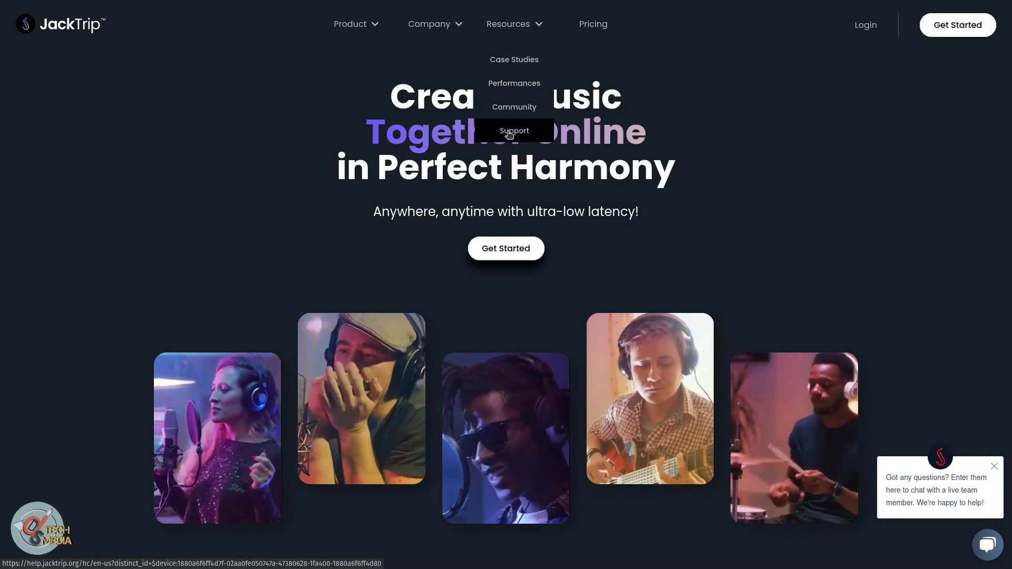
# Open the Open Source JackTrip section of the support site and review its lists of guides and resources
pyautogui.click(508, 135)
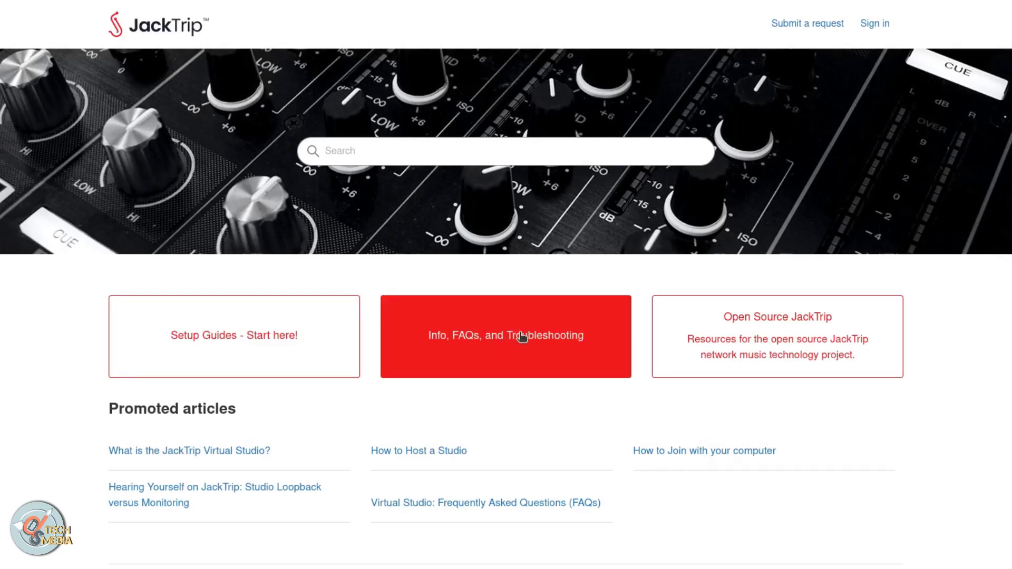
pyautogui.click(765, 343)
pyautogui.scroll(-3, 672, 337)
pyautogui.scroll(3, 670, 336)
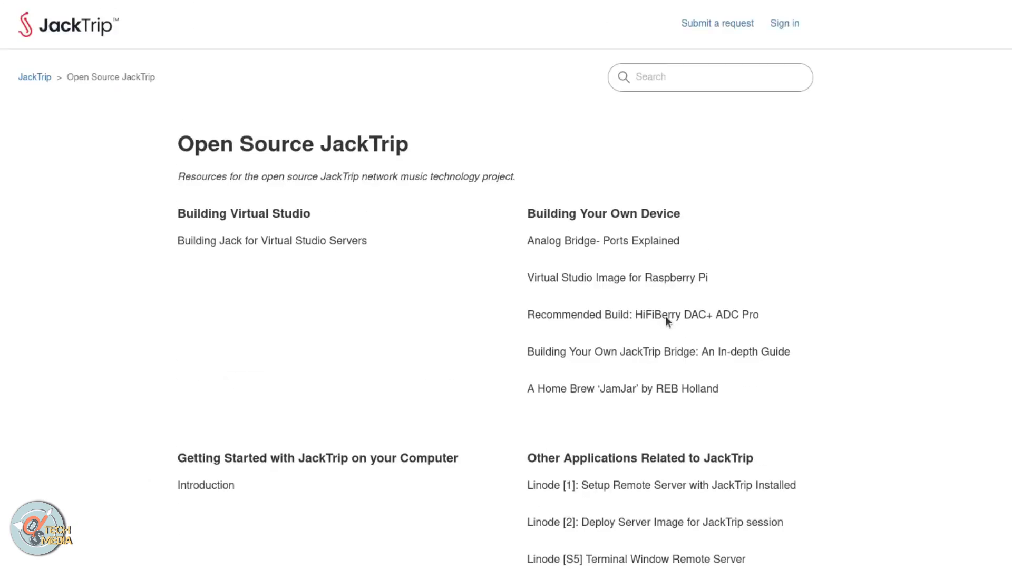
pyautogui.scroll(-7, 339, 207)
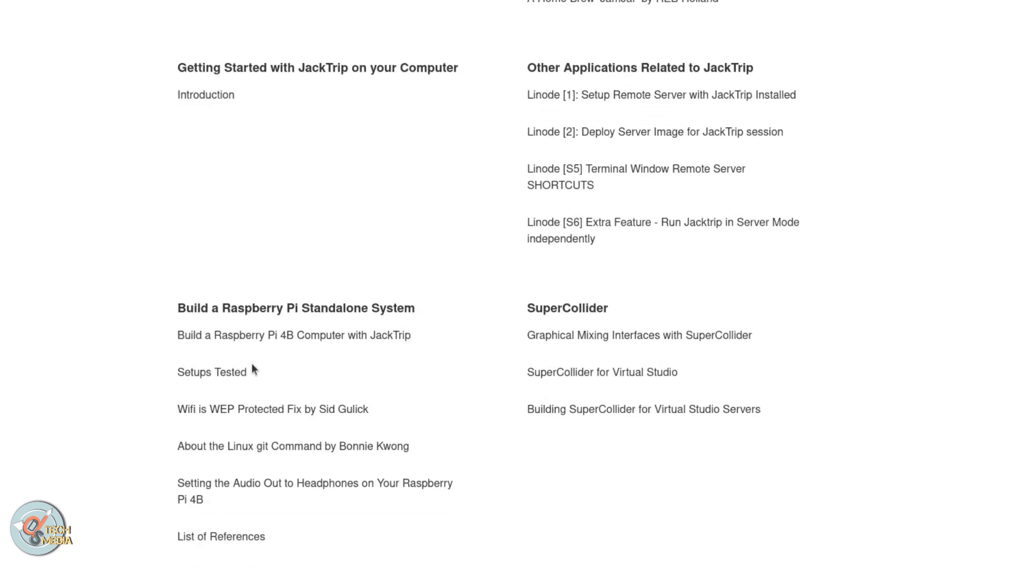
pyautogui.scroll(-3, 252, 369)
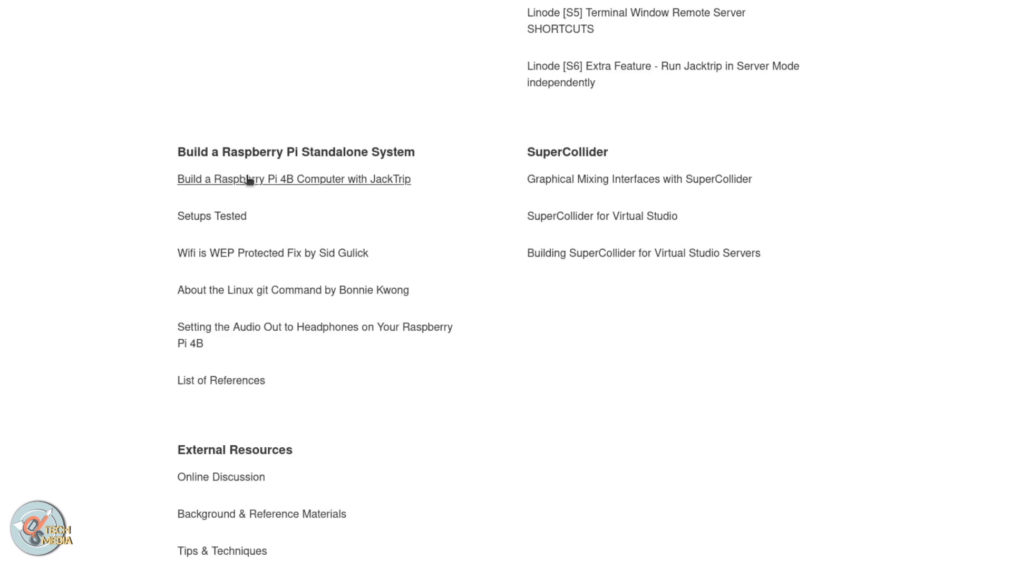
# Examine the Open Source JackTrip resource lists on building devices, Raspberry Pi standalone systems, SuperCollider and external resources
pyautogui.scroll(10, 251, 190)
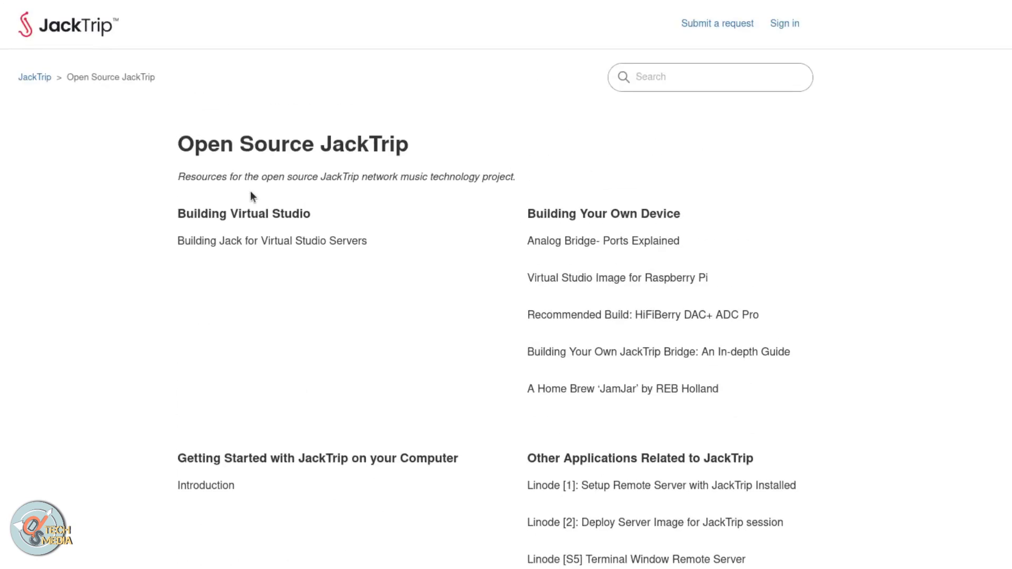
pyautogui.scroll(-9, 250, 191)
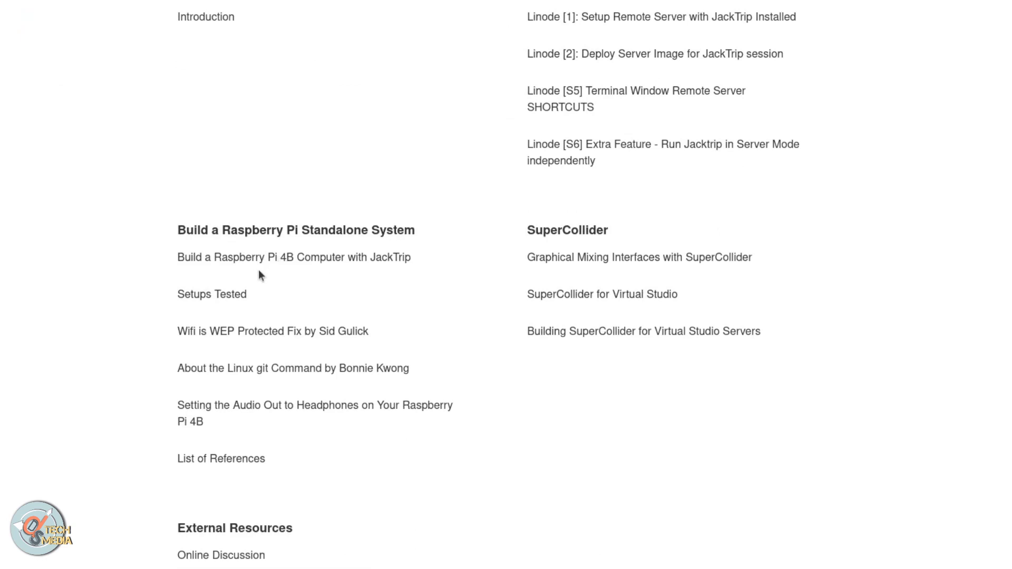
pyautogui.scroll(-2, 222, 300)
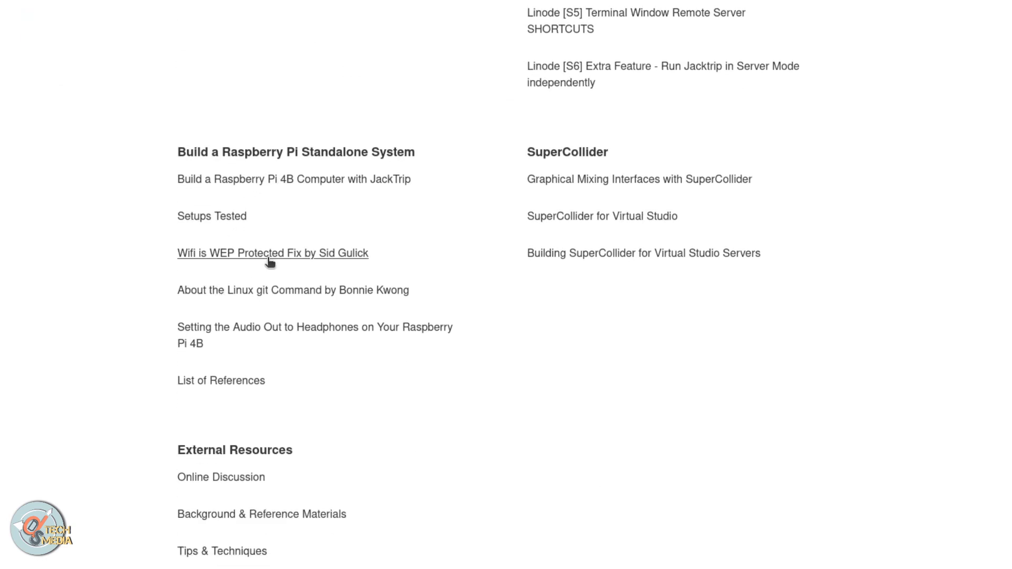
pyautogui.scroll(-1, 248, 345)
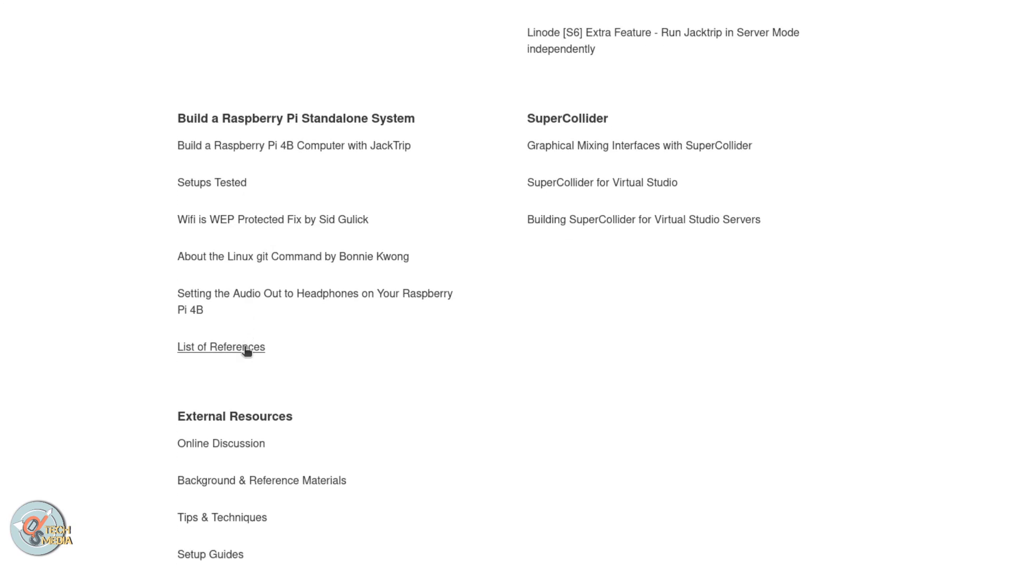
pyautogui.scroll(4, 295, 395)
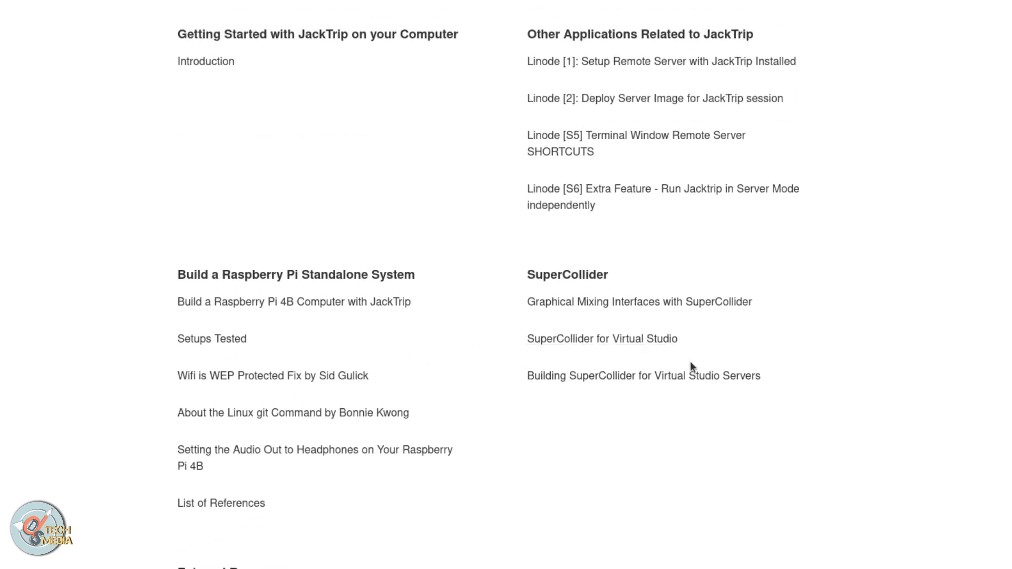
pyautogui.scroll(10, 690, 361)
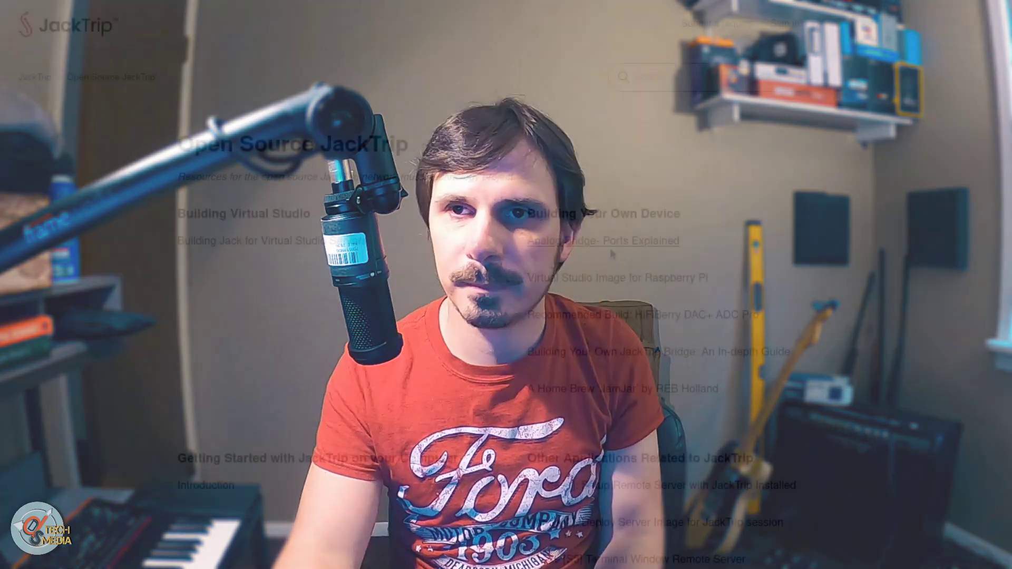
# Open the Analog Bridge- Ports Explained article and read its sections on the network, audio, microphone and power ports
pyautogui.click(610, 246)
pyautogui.scroll(-4, 394, 255)
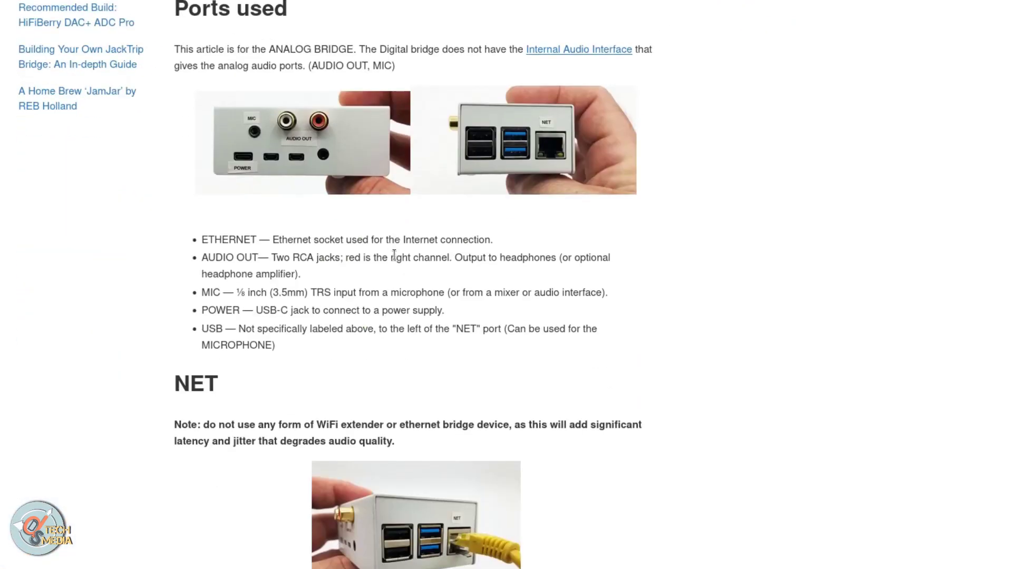
pyautogui.scroll(-3, 394, 255)
pyautogui.scroll(7, 557, 316)
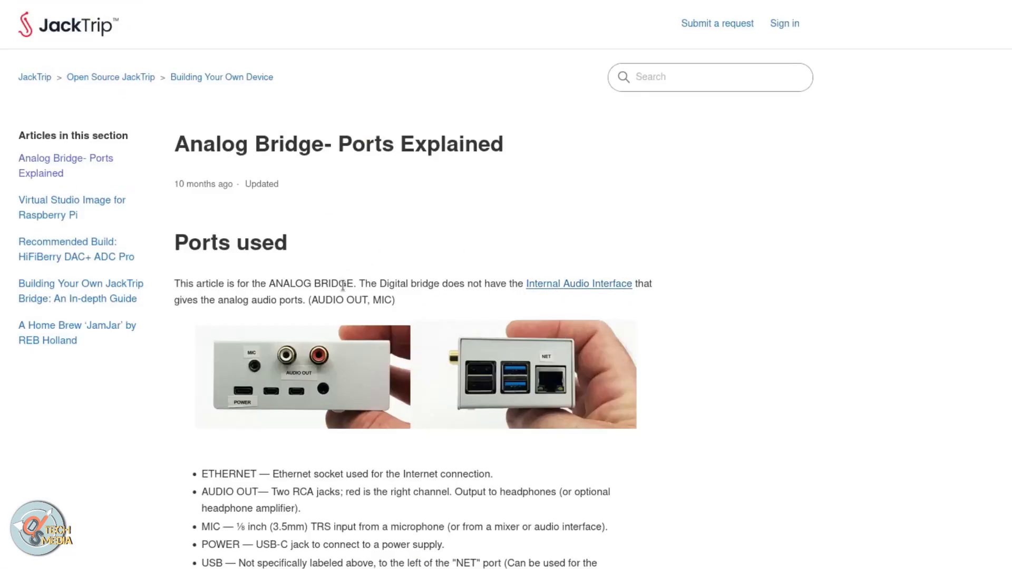
pyautogui.scroll(-10, 344, 287)
pyautogui.scroll(-17, 346, 286)
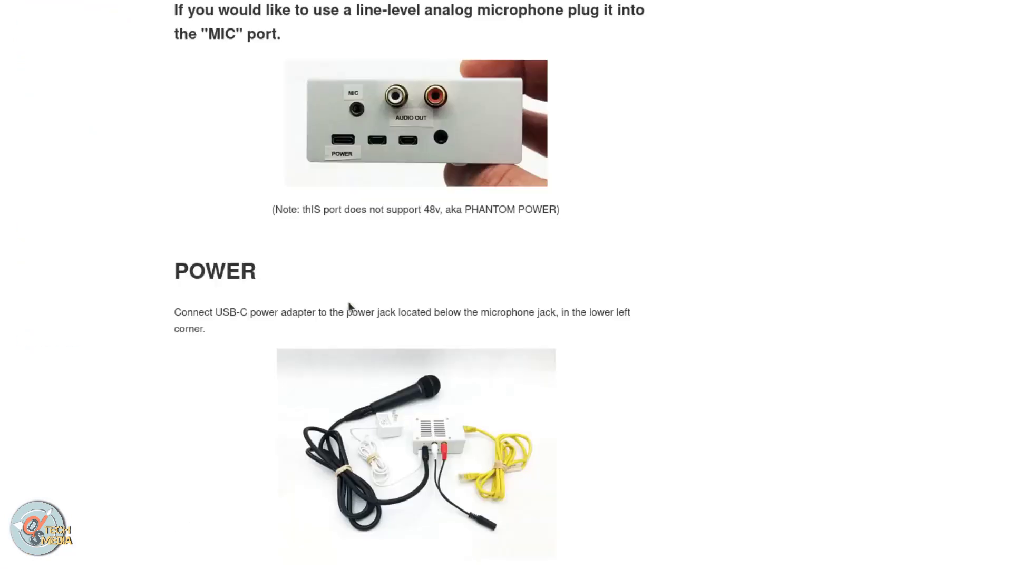
pyautogui.scroll(20, 356, 317)
pyautogui.scroll(7, 356, 324)
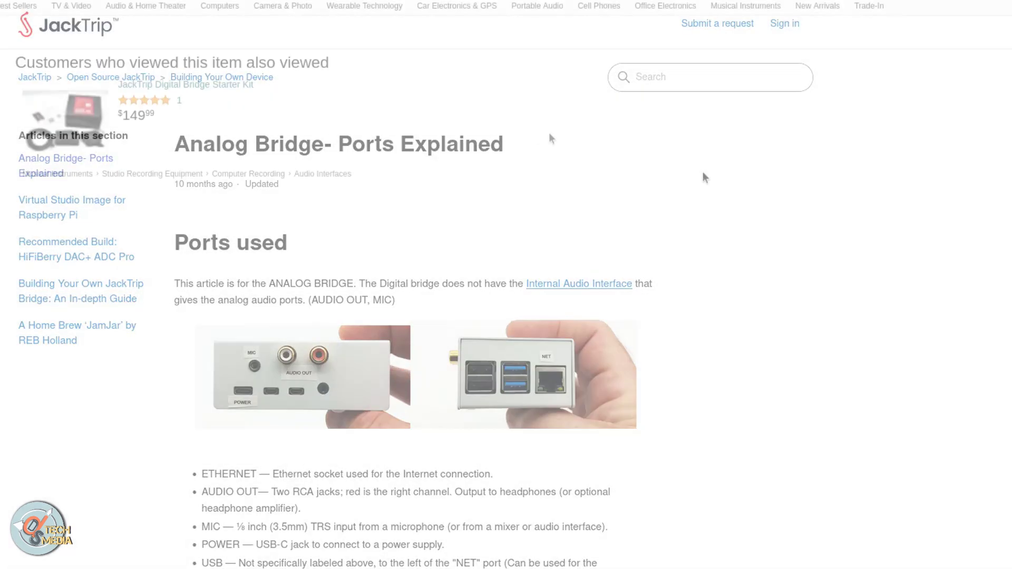
# View the product photos of the JackTrip Analog Bridge Starter Kit, including the close-up of its ports
pyautogui.click(58, 264)
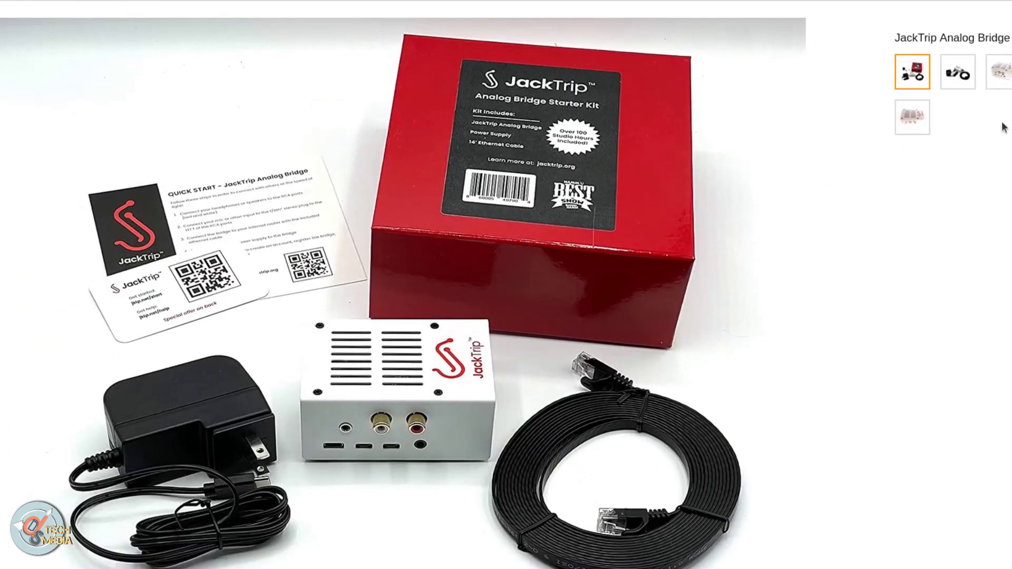
pyautogui.click(958, 89)
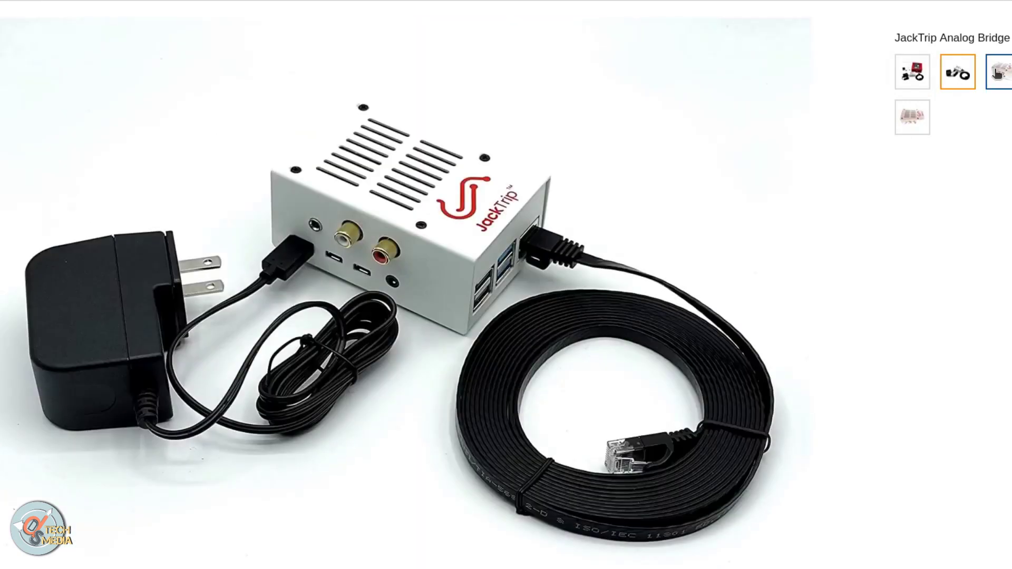
pyautogui.click(998, 74)
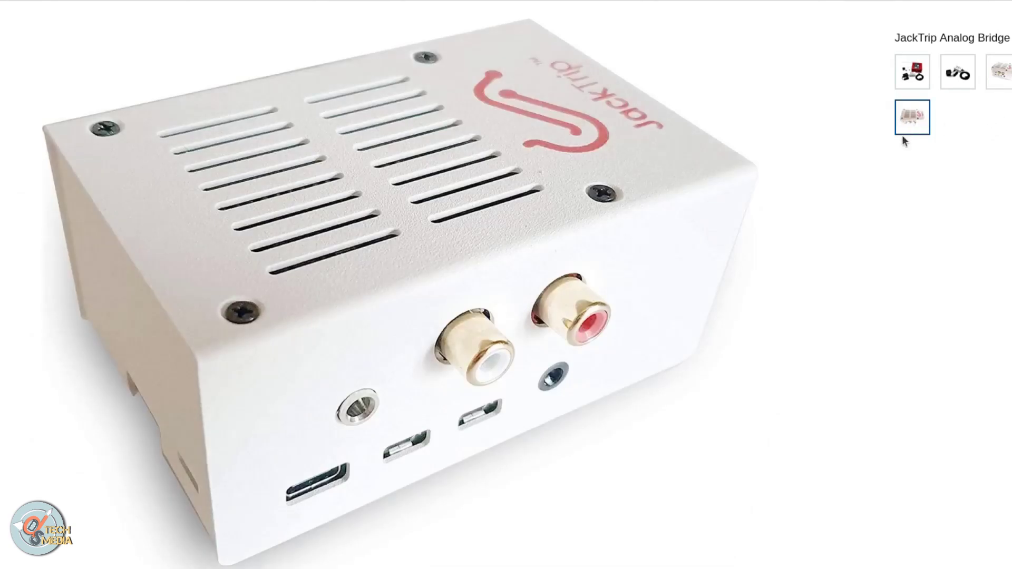
pyautogui.moveTo(915, 118)
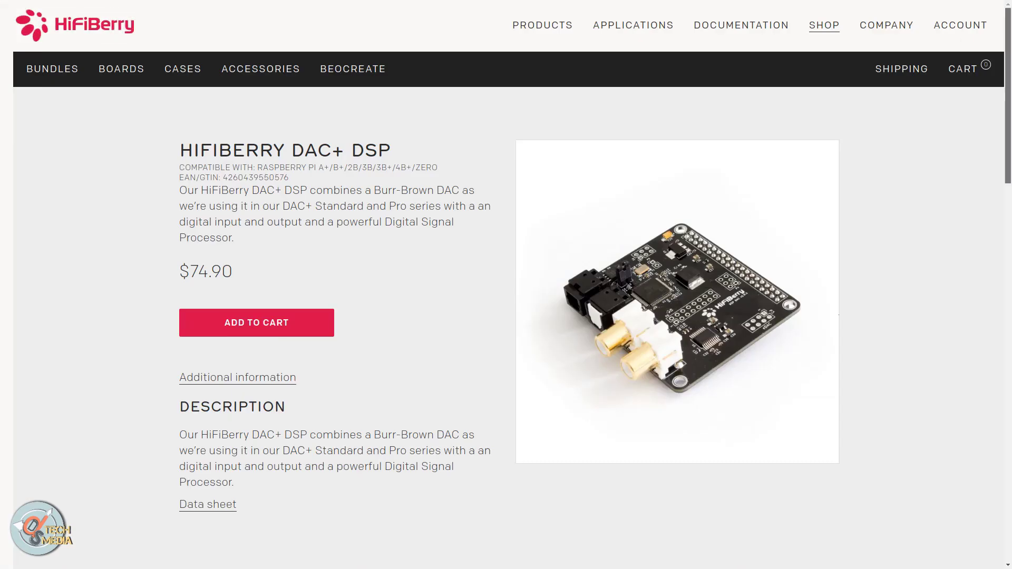
# Look through the HiFiBerry DAC+ DSP shop page and its related products down to the footer
pyautogui.scroll(-8, 505, 284)
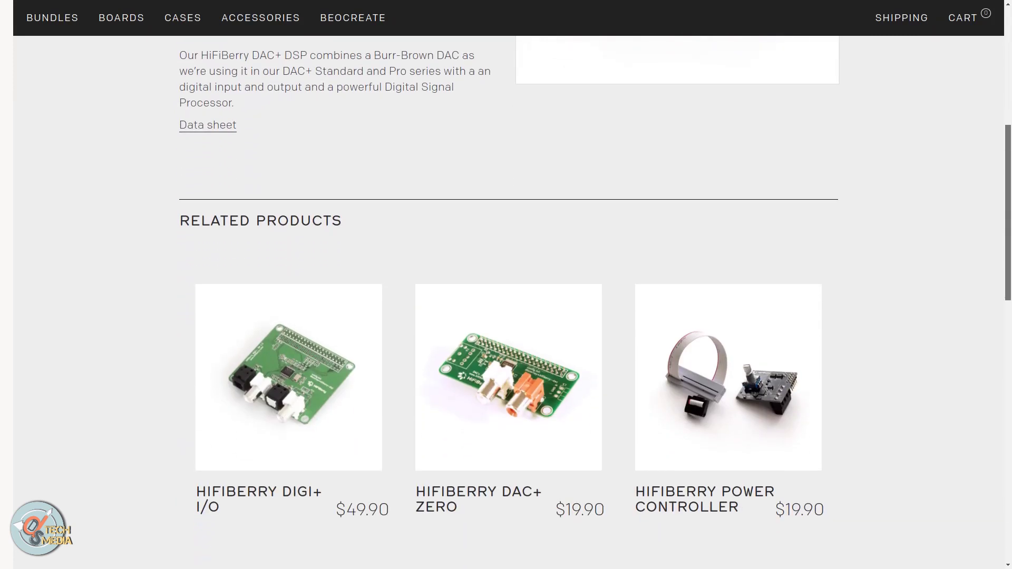
pyautogui.scroll(-2, 505, 285)
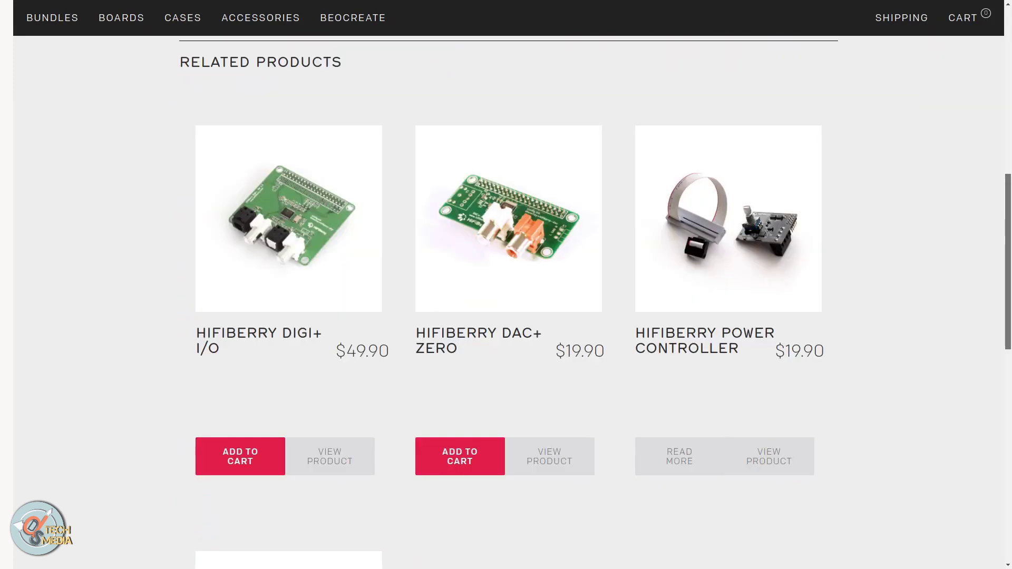
pyautogui.scroll(-7, 506, 284)
pyautogui.scroll(-6, 506, 284)
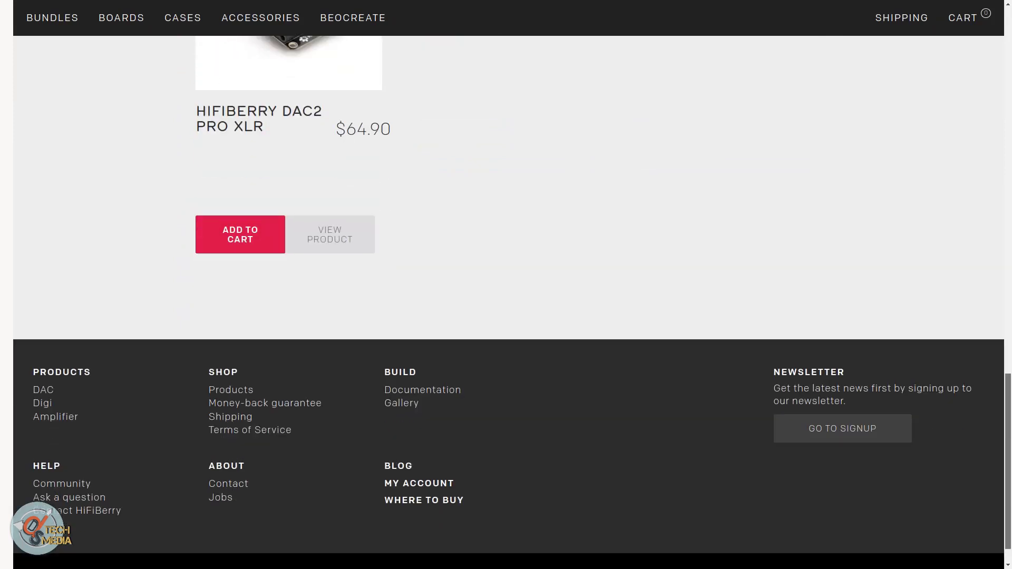
pyautogui.scroll(-1, 506, 285)
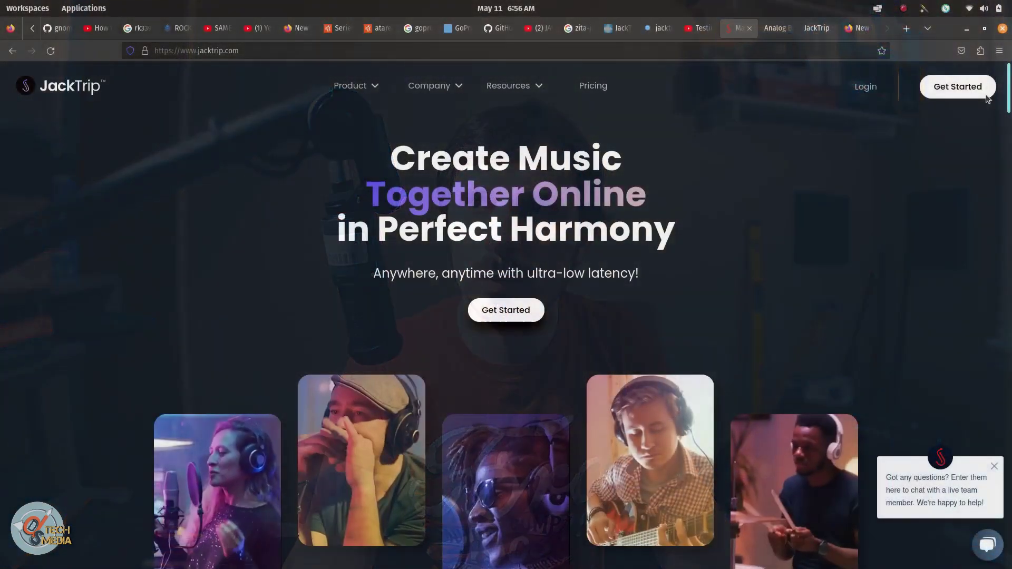
# Open the JackTrip Core project site from the jacktrip.com footer and view its welcome page
pyautogui.moveTo(987, 99); pyautogui.dragTo(970, 515)
pyautogui.scroll(-8, 970, 515)
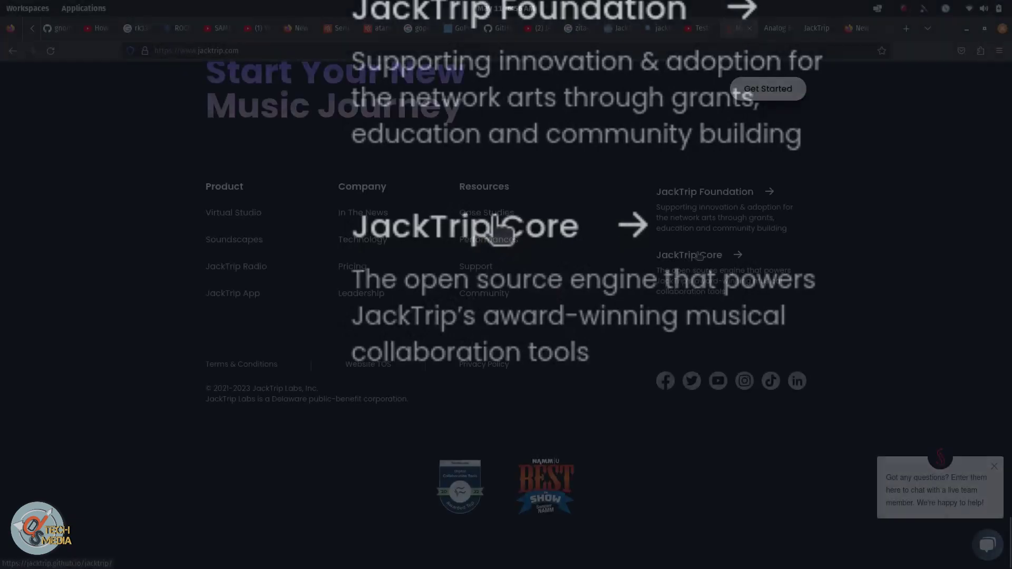
pyautogui.click(477, 234)
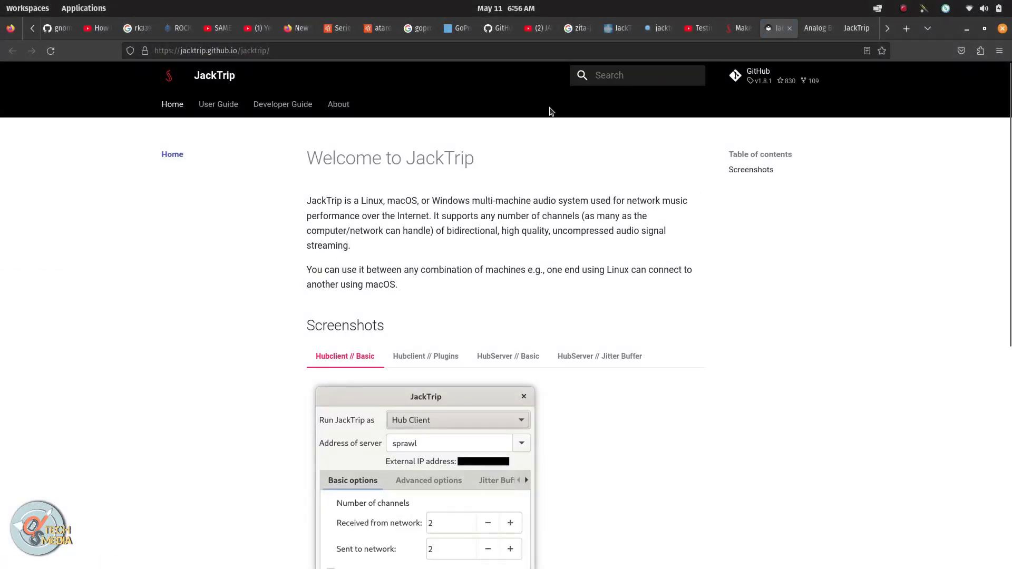
pyautogui.scroll(-2, 595, 178)
pyautogui.scroll(2, 422, 158)
# Open the User Guide's Installation page and show the Linux install command for Debian/Ubuntu
pyautogui.click(223, 103)
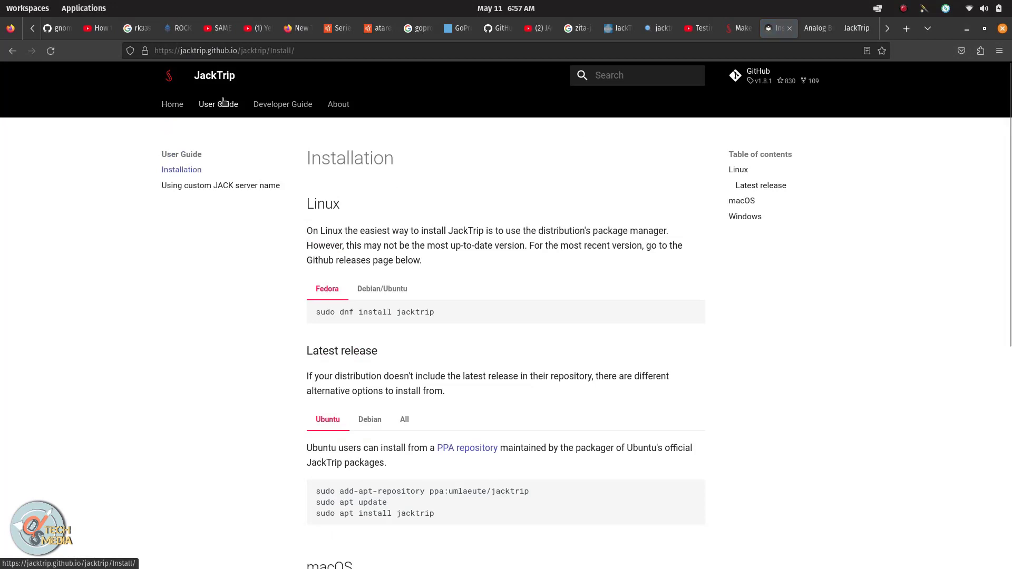
pyautogui.scroll(-2, 502, 160)
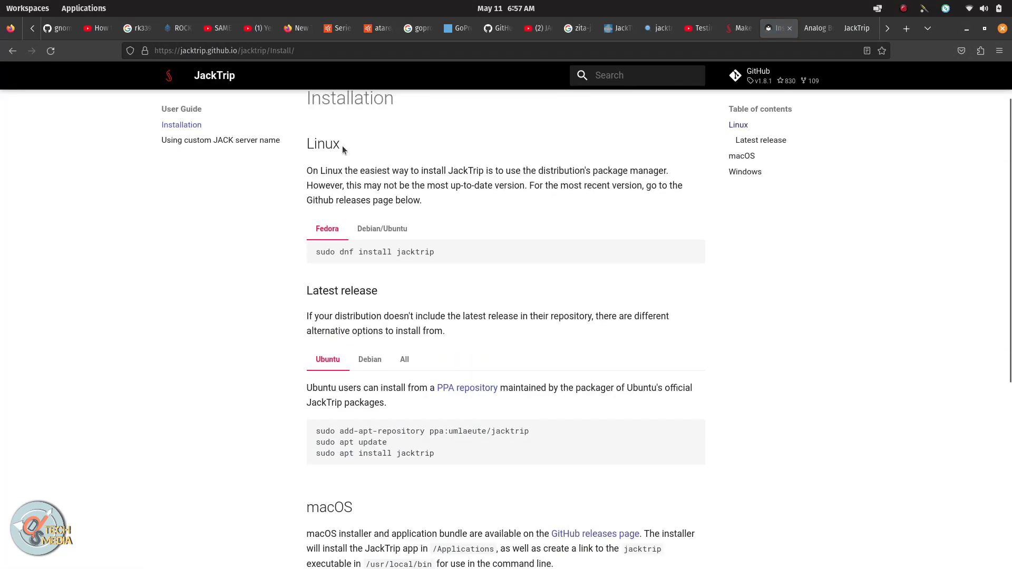
pyautogui.scroll(2, 330, 174)
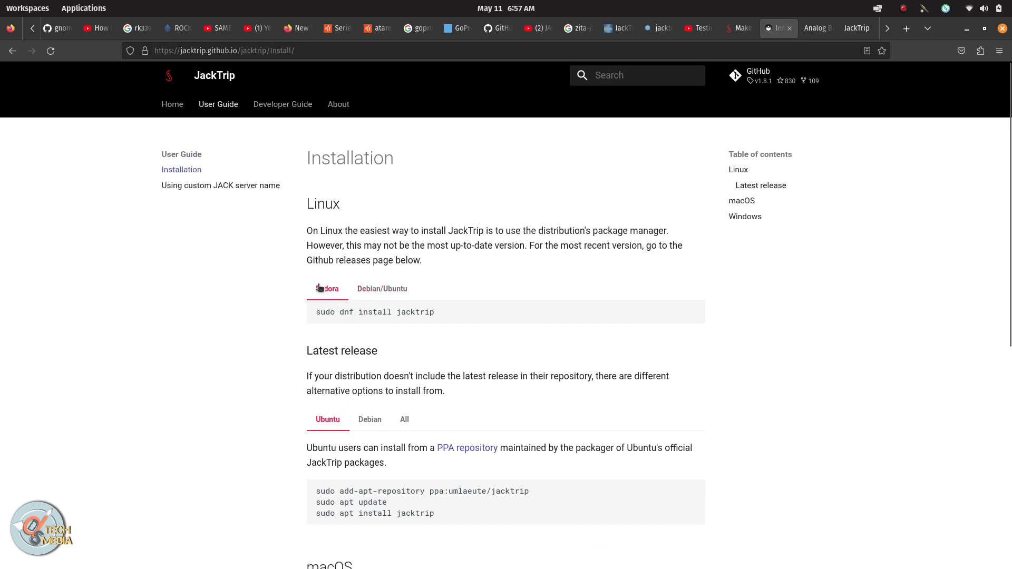
pyautogui.click(381, 295)
pyautogui.scroll(-3, 352, 299)
pyautogui.scroll(3, 353, 295)
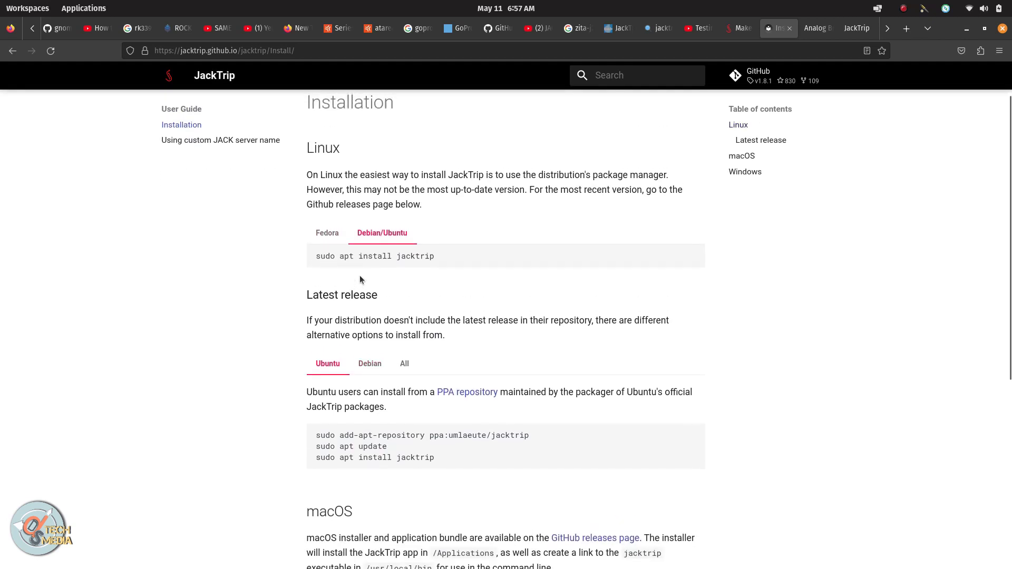
# Read the latest-release, macOS, Windows, experimental build and build-from-source instructions on the Installation page
pyautogui.scroll(-3, 360, 279)
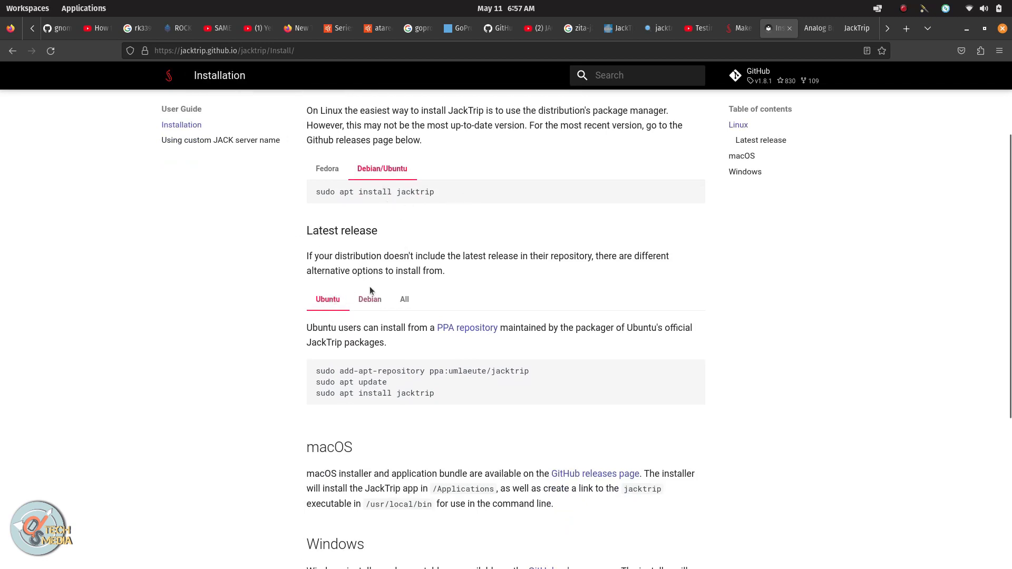
pyautogui.scroll(-5, 385, 340)
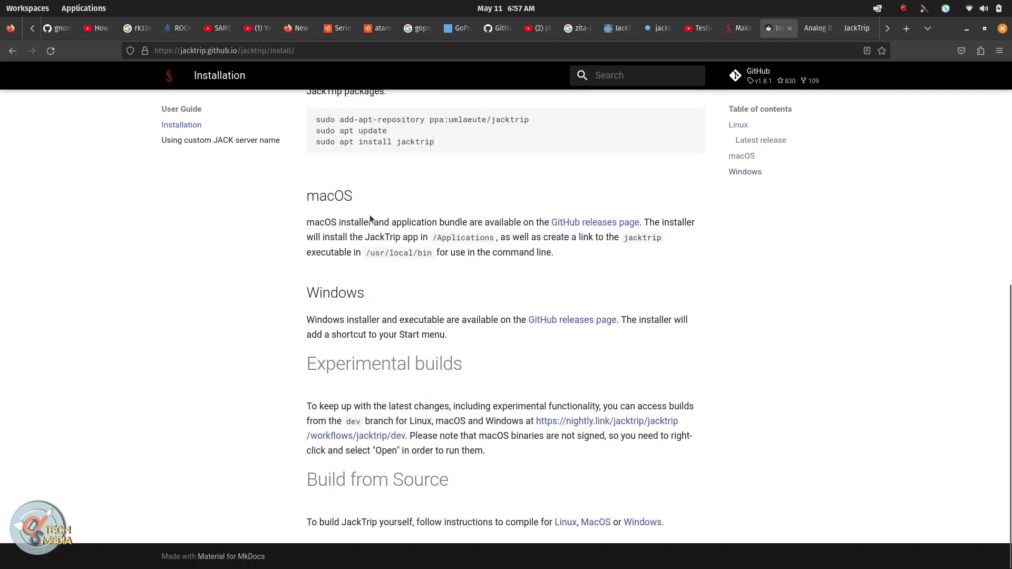
pyautogui.moveTo(337, 226); pyautogui.dragTo(406, 224)
pyautogui.click(404, 225)
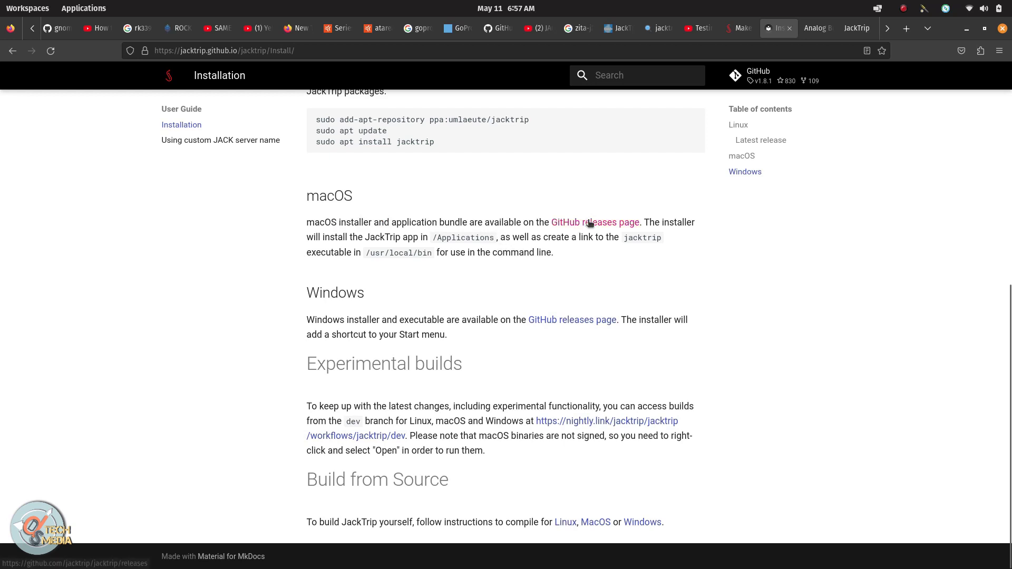
# In Brave, compare the Fedora and Debian/Ubuntu install commands and highlight the Ubuntu command sudo add-apt-repository ppa:umlaeute/jacktrip
pyautogui.hotkey('alt', 'Tab')
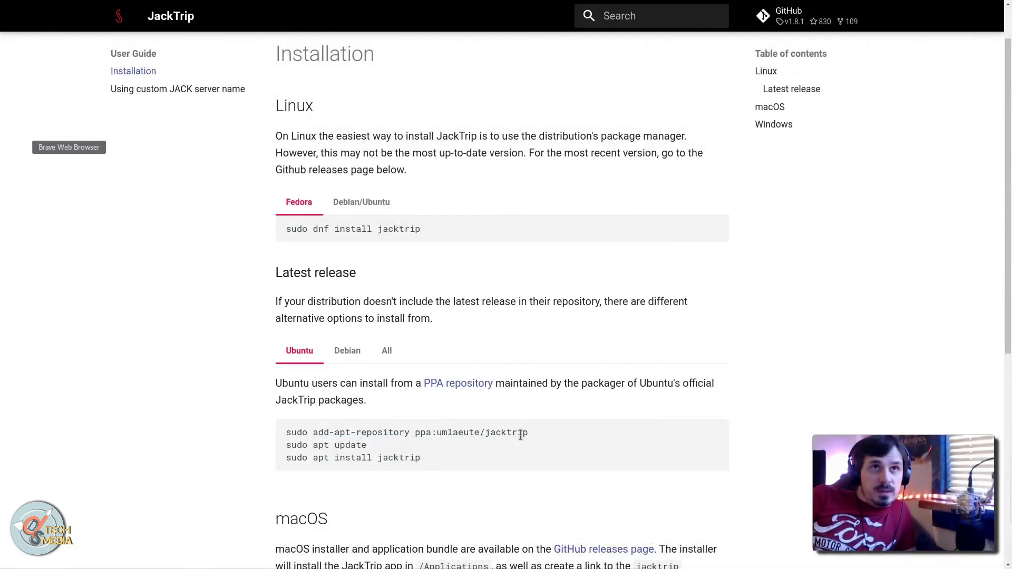
pyautogui.scroll(-2, 518, 360)
pyautogui.scroll(1, 511, 351)
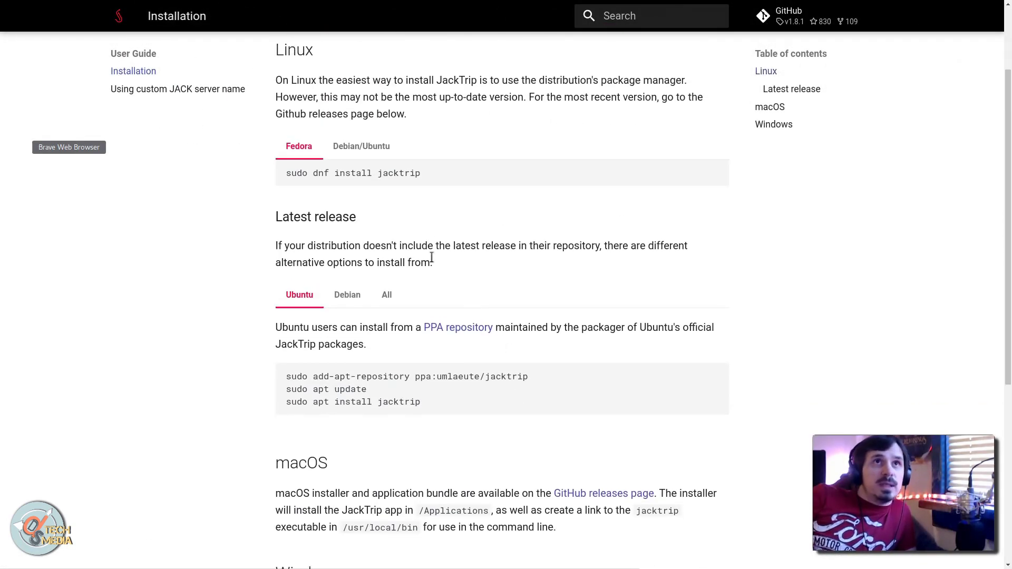
pyautogui.click(372, 153)
pyautogui.click(298, 151)
pyautogui.tripleClick(372, 376)
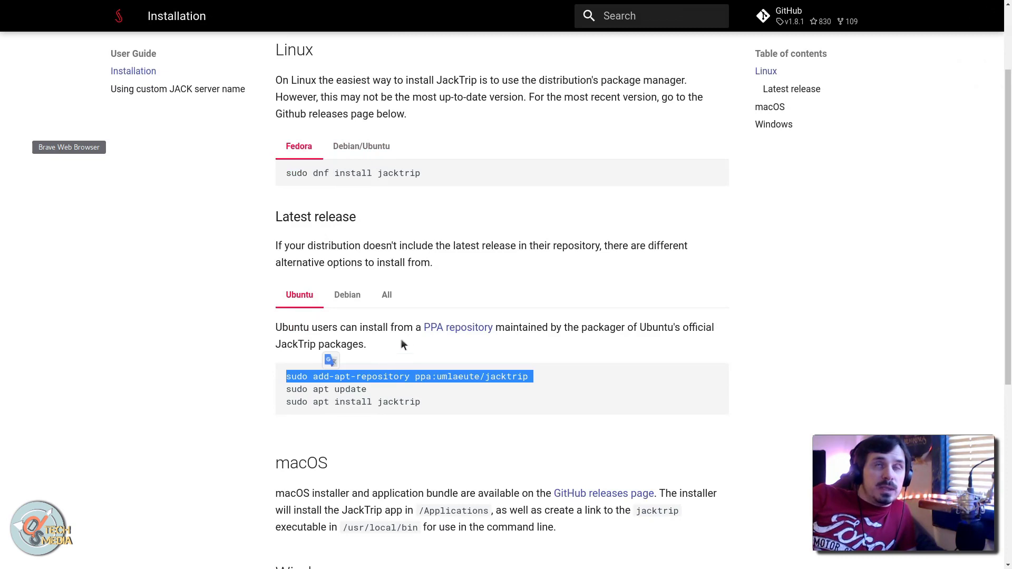
# In a new terminal, run sudo apt search jacktrip and authenticate with the sudo password
pyautogui.hotkey('ctrl', 'alt', 't')
pyautogui.write('sudo apt search jacktrip')
pyautogui.press('Return')
pyautogui.press('Return')
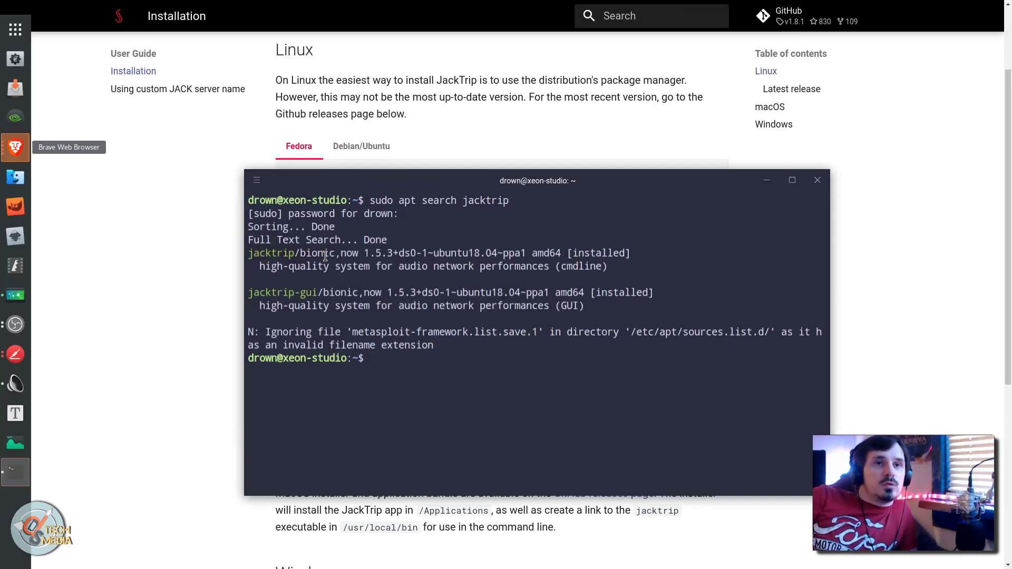
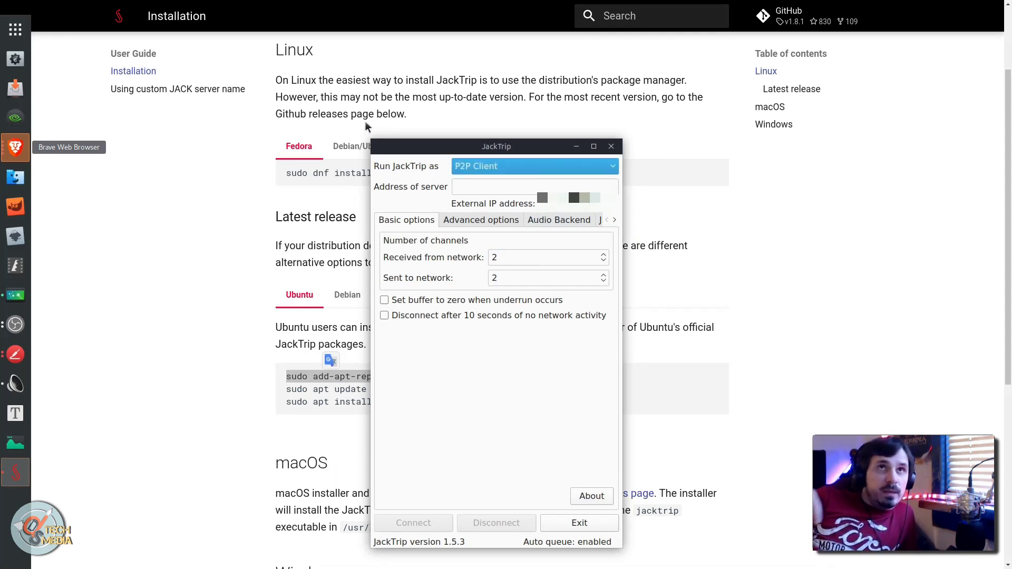
# In the JackTrip application, set the run mode to P2P Server and activate the Sent to network channel count
pyautogui.click(539, 167)
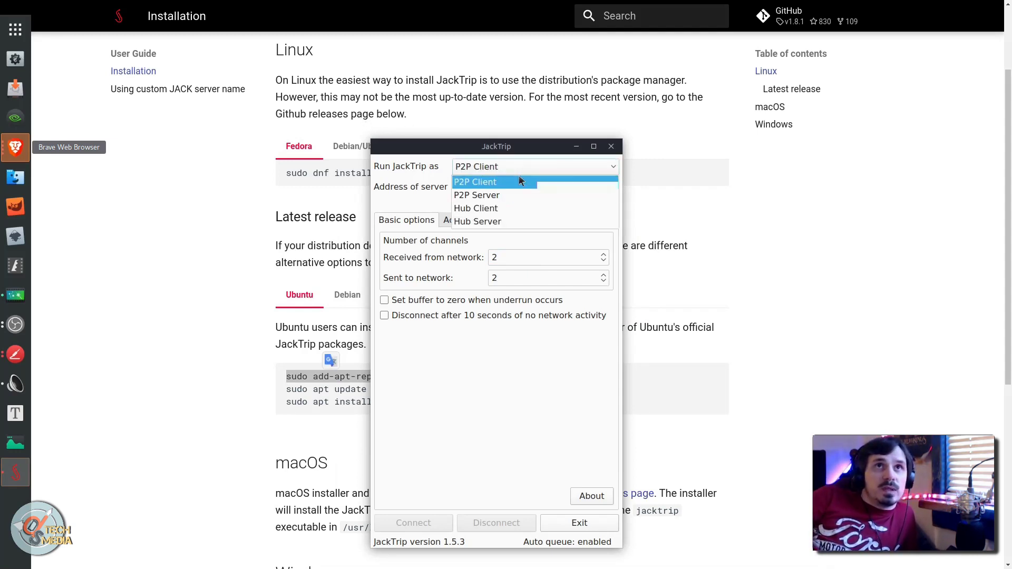
pyautogui.click(519, 196)
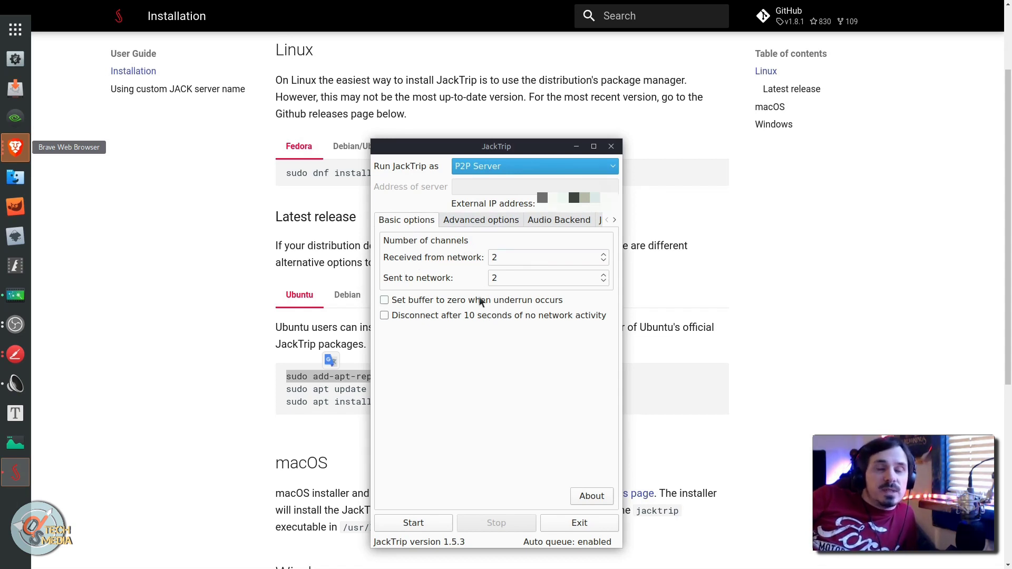
pyautogui.click(495, 278)
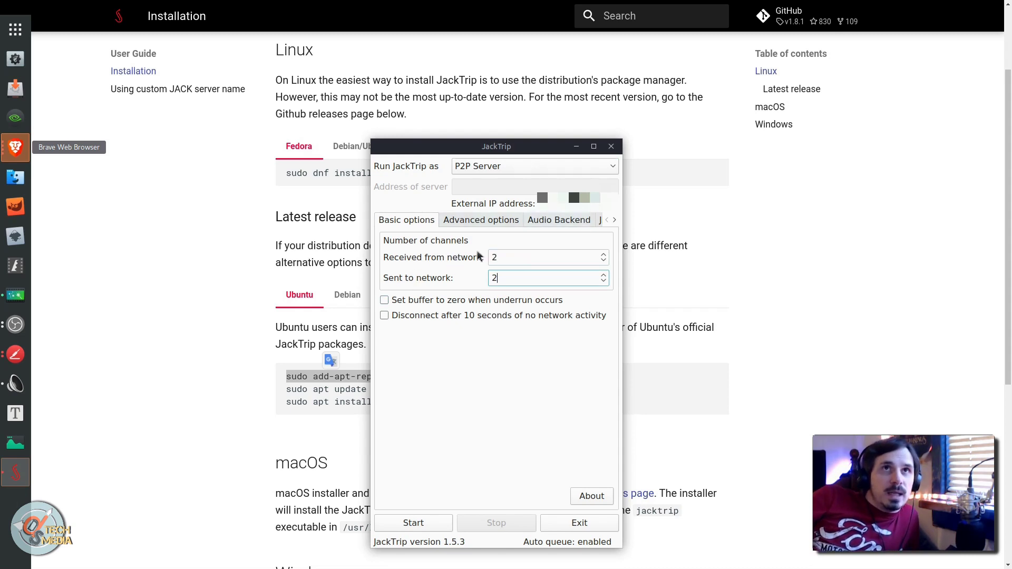
# Check the received channel count and the available run modes, keeping P2P Server, and open the advanced options
pyautogui.hotkey('shift', 'Tab')
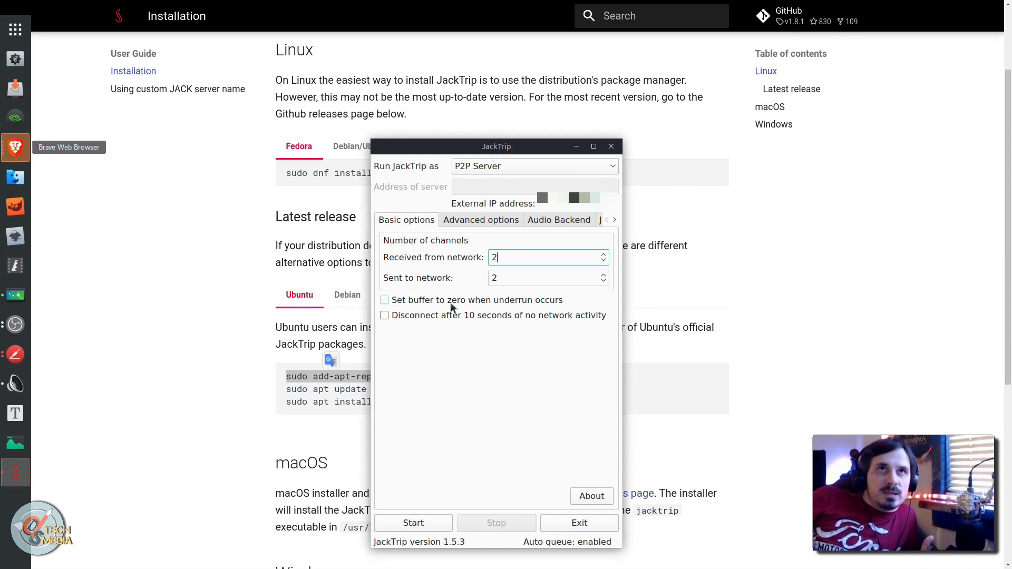
pyautogui.click(506, 168)
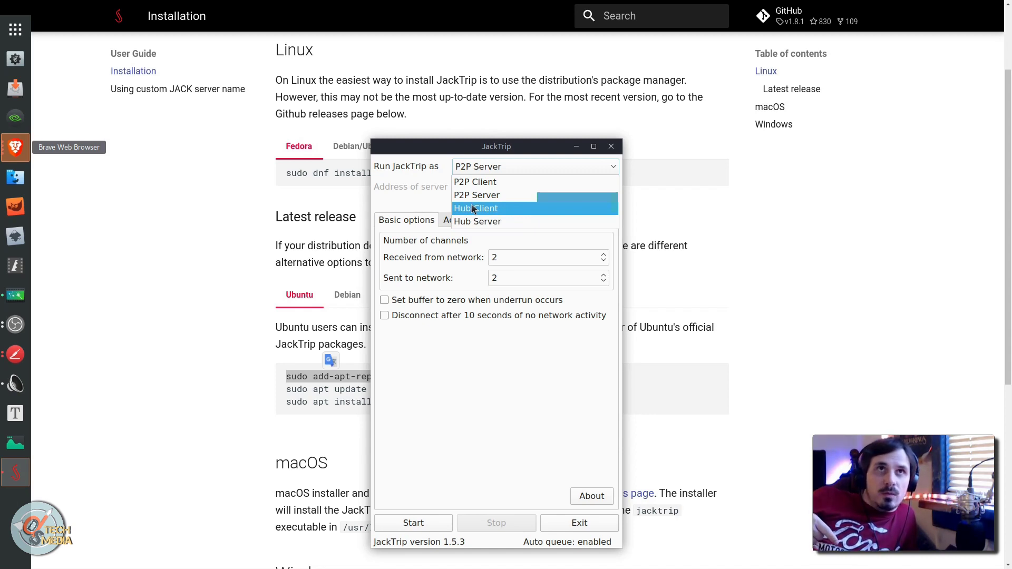
pyautogui.click(447, 220)
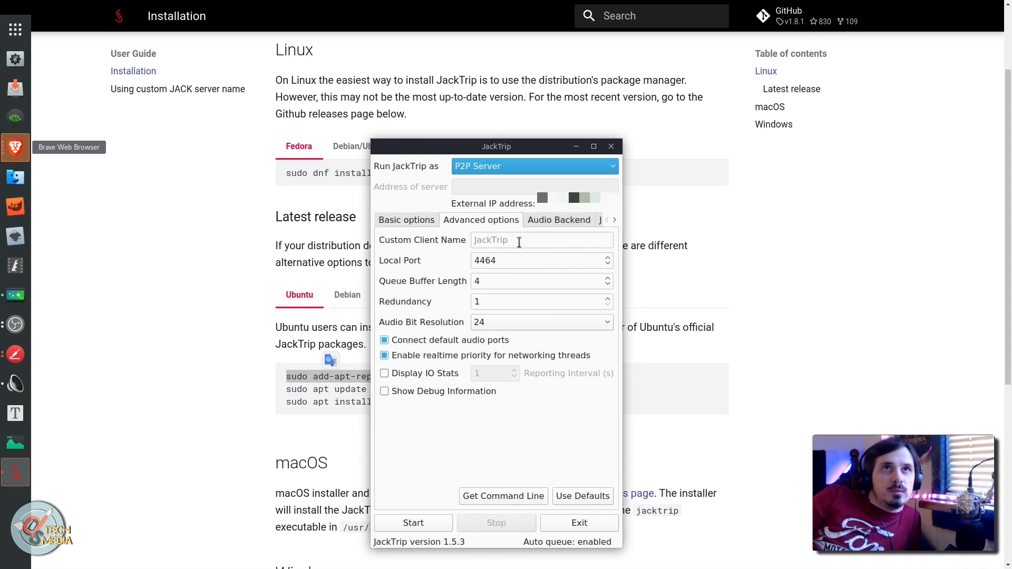
# Review the client name, local port, queue buffer, redundancy and audio bit resolution settings, and enable Display IO Stats
pyautogui.click(498, 238)
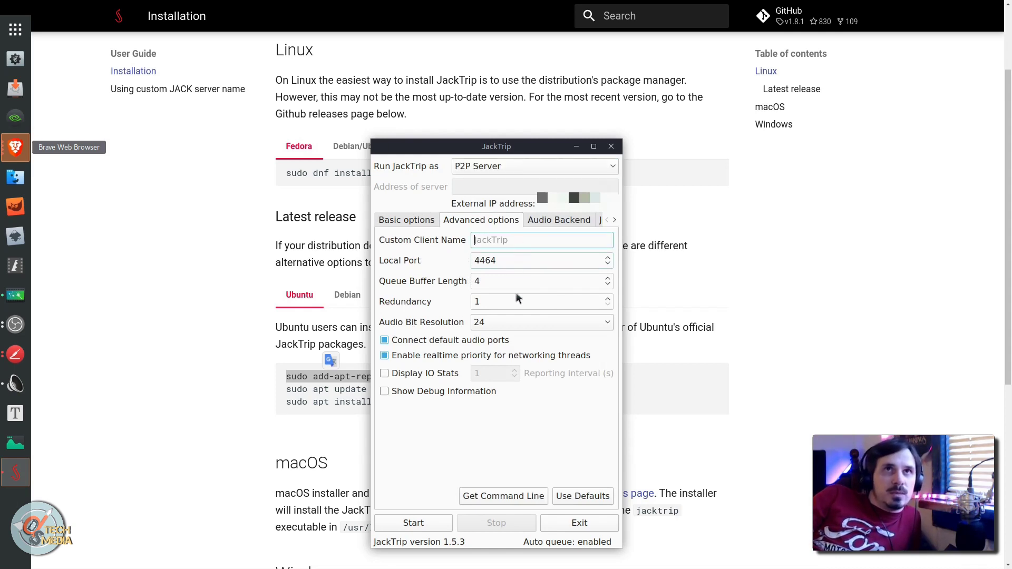
pyautogui.click(515, 258)
pyautogui.click(512, 281)
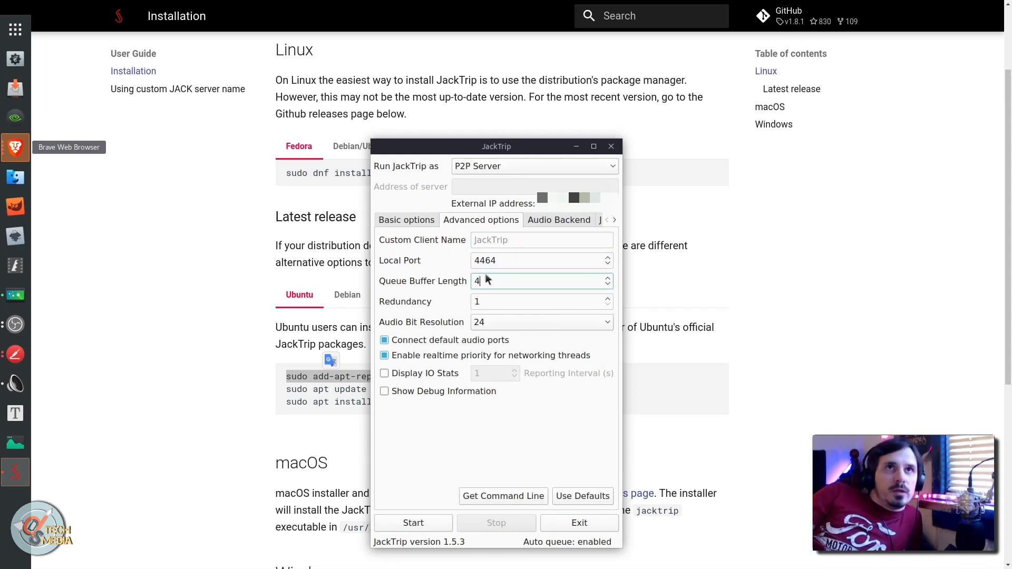
pyautogui.click(509, 300)
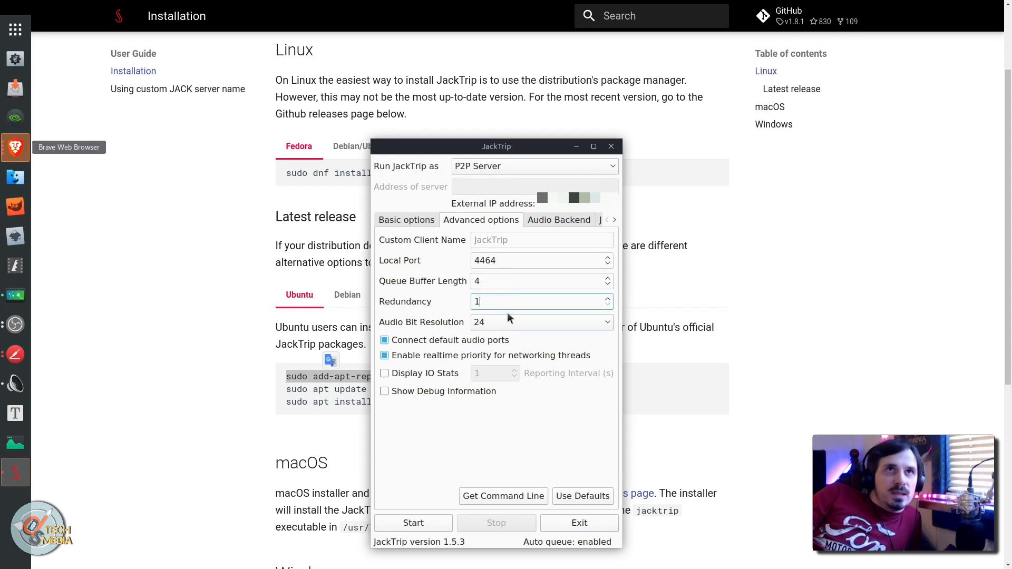
pyautogui.click(528, 323)
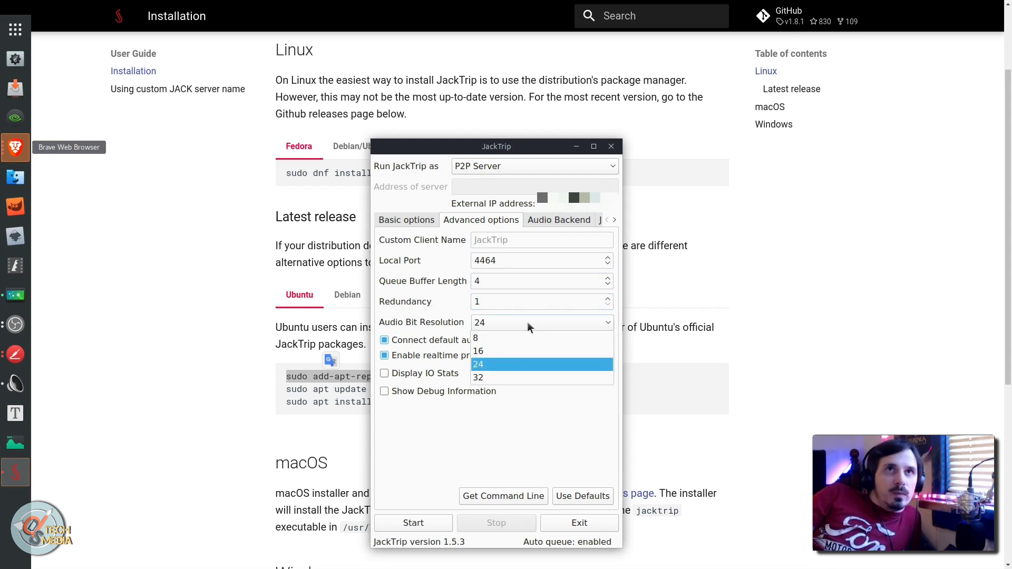
pyautogui.click(528, 324)
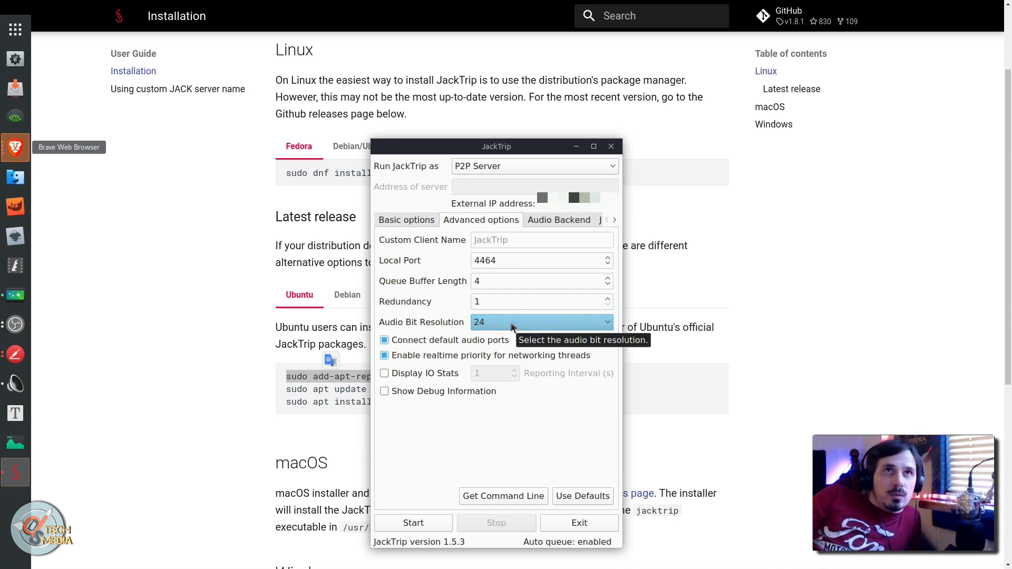
pyautogui.click(424, 373)
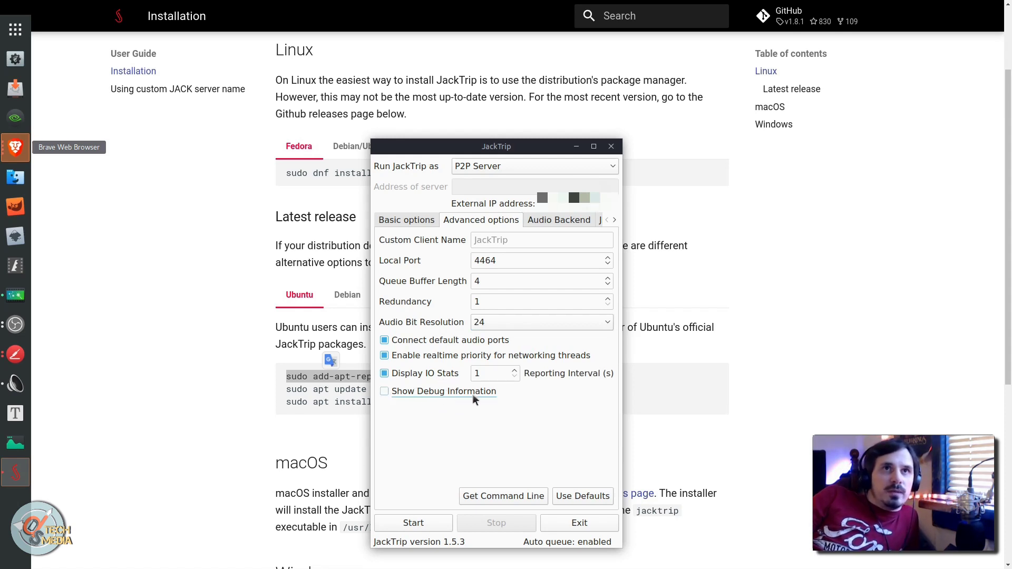
# Review the available audio backends, keeping JACK, and look at the jitter buffer settings
pyautogui.hotkey('ctrl', 'Tab')
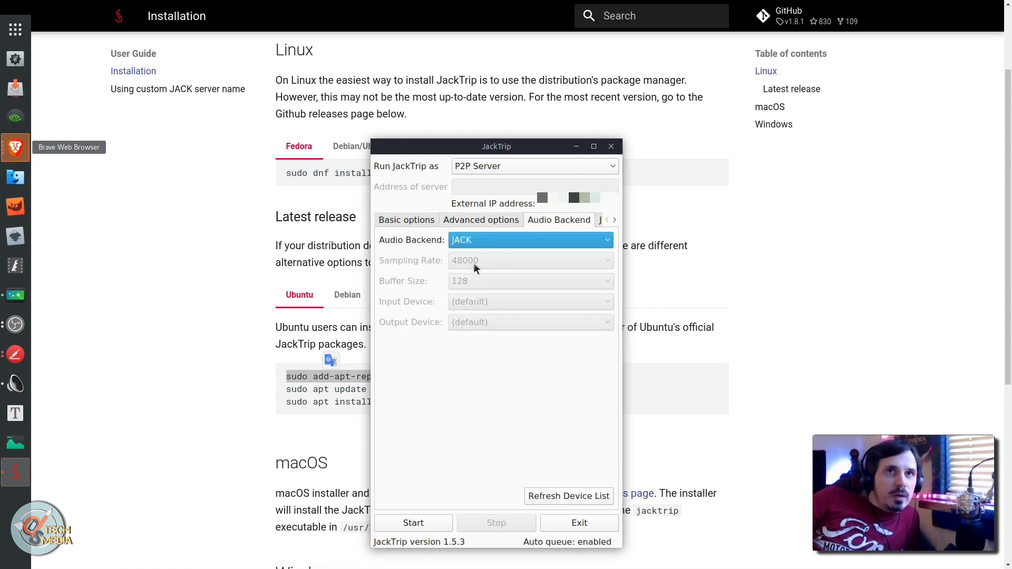
pyautogui.click(469, 241)
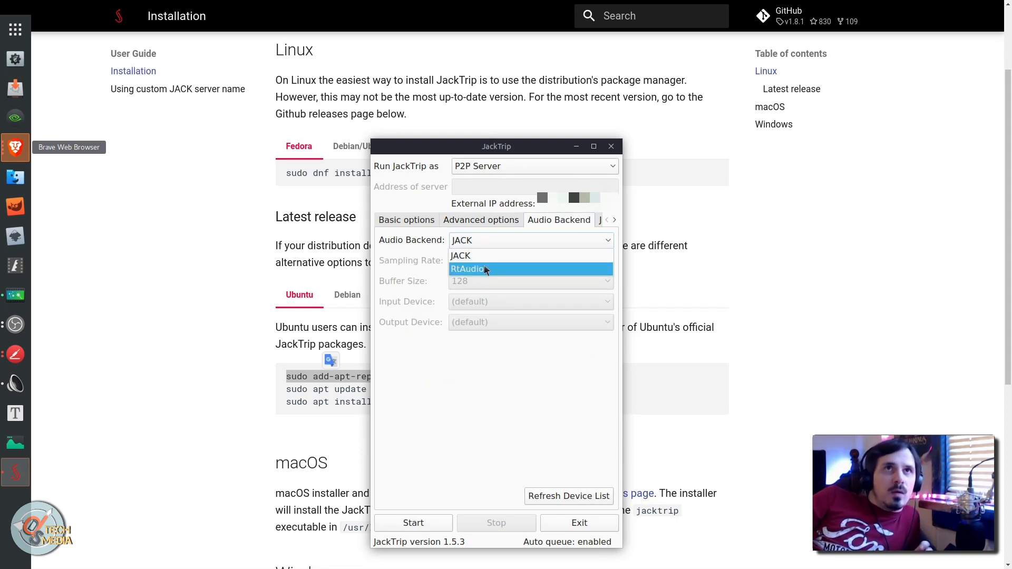
pyautogui.click(470, 393)
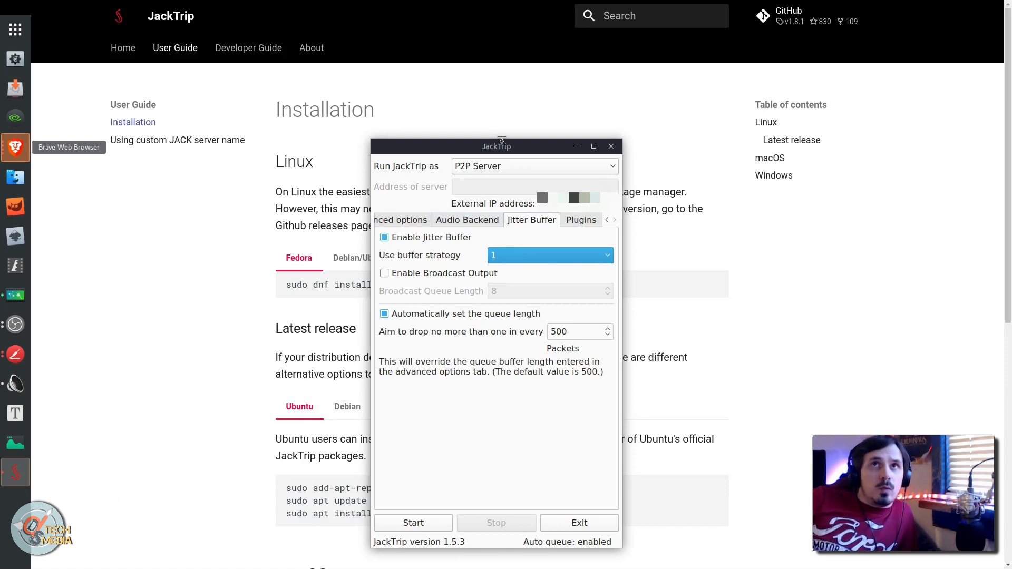
# Leave the JackTrip window, return to the website's Resources page and open the detailed CCRMA instructions
pyautogui.hotkey('alt', 'F4')
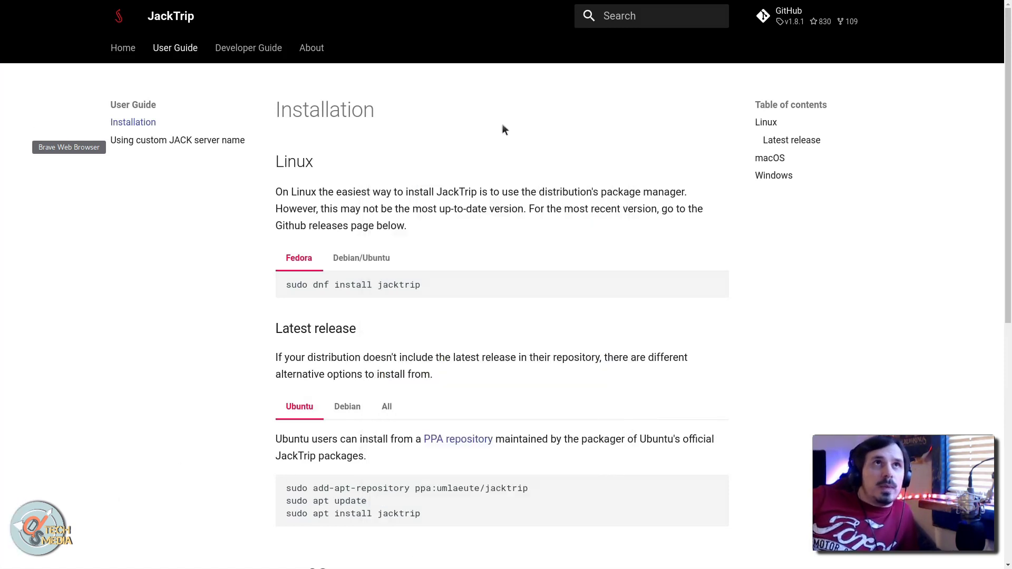
pyautogui.hotkey('alt', 'Left')
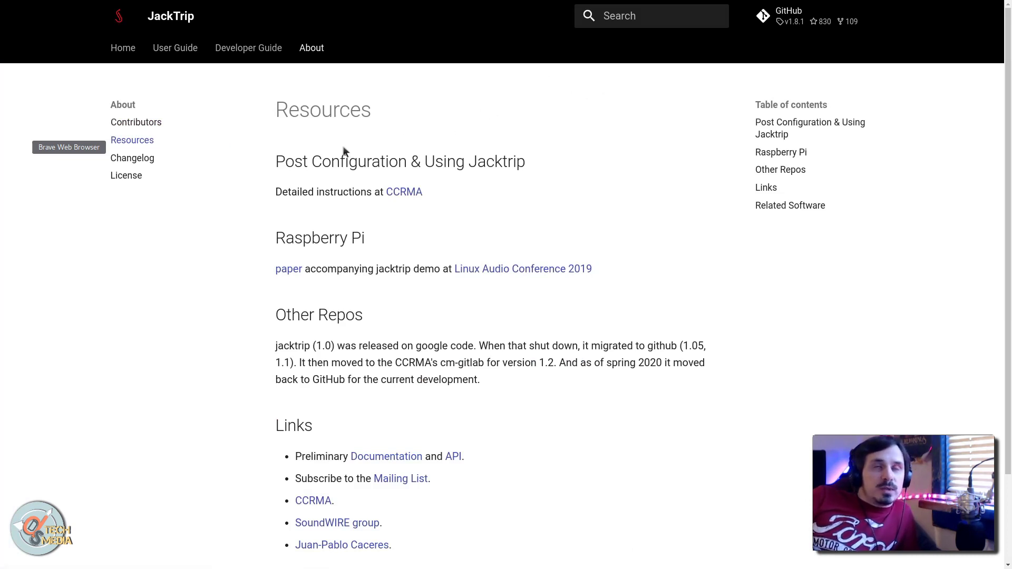
pyautogui.click(399, 194)
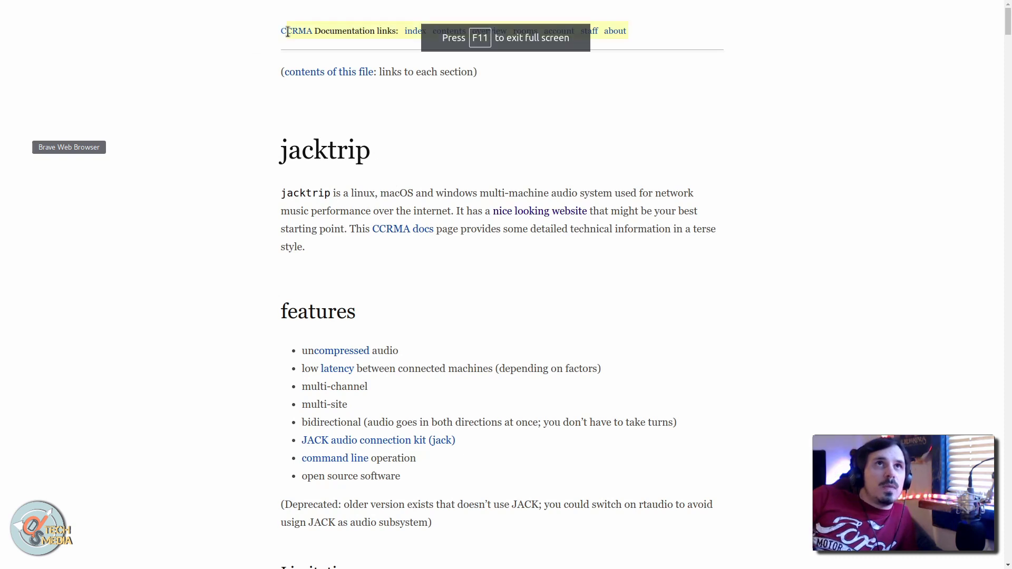
# View the CCRMA home page from the documentation links and return to the jacktrip documentation
pyautogui.moveTo(281, 32); pyautogui.dragTo(314, 33)
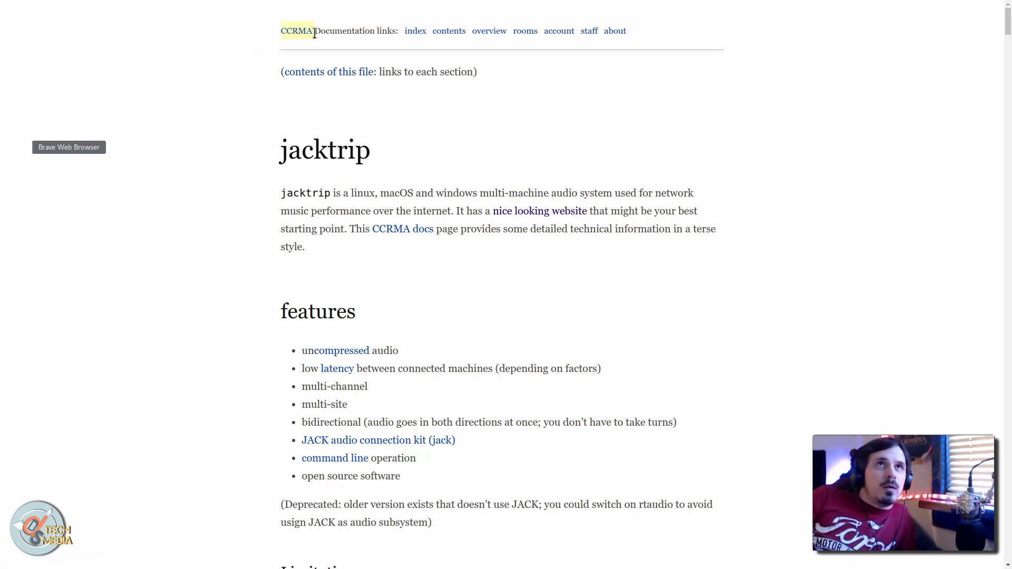
pyautogui.click(313, 32)
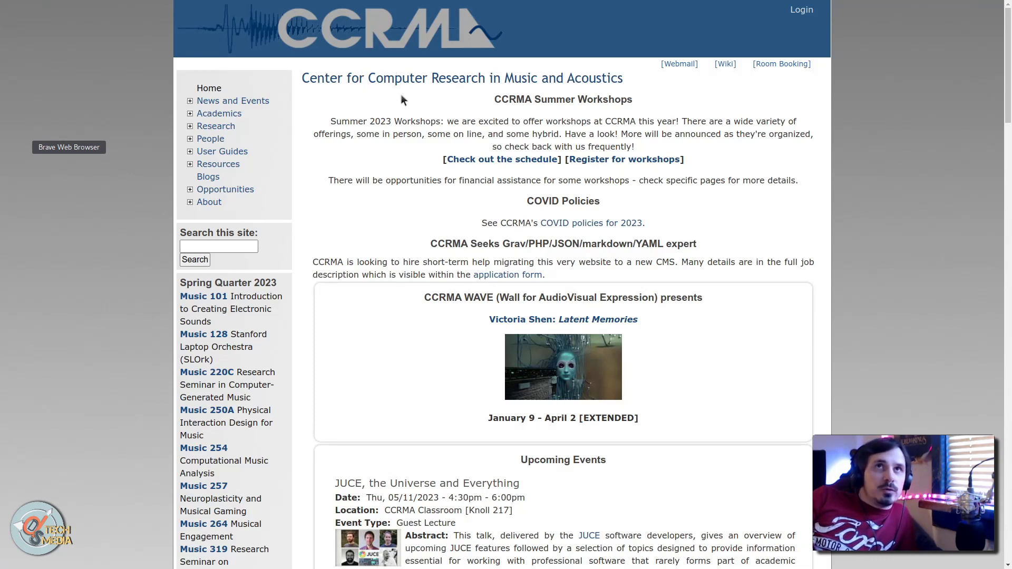
pyautogui.rightClick(354, 110)
pyautogui.click(395, 137)
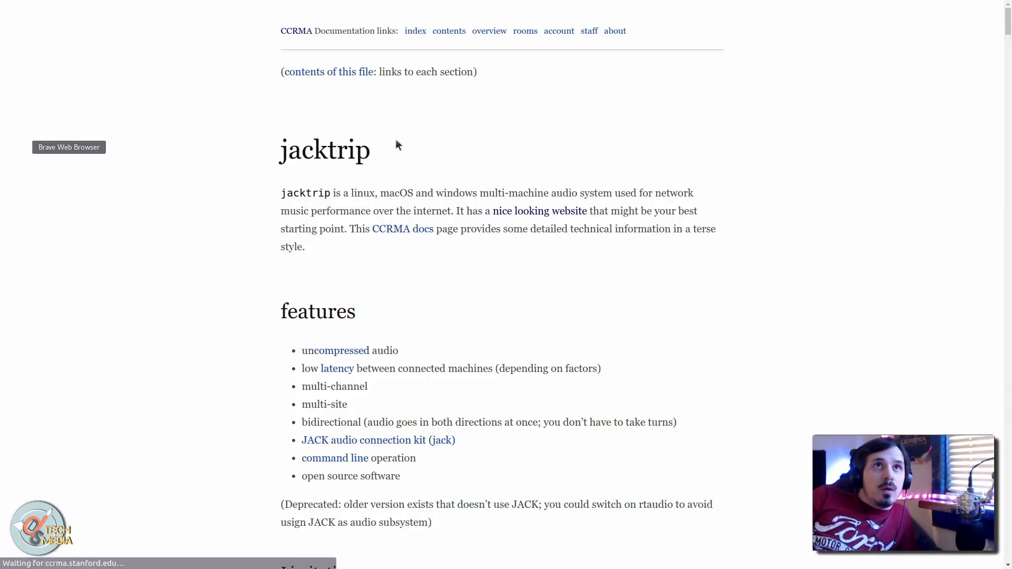
# Search the CCRMA jacktrip documentation page for "jitter" and "buffer"
pyautogui.scroll(-3, 431, 153)
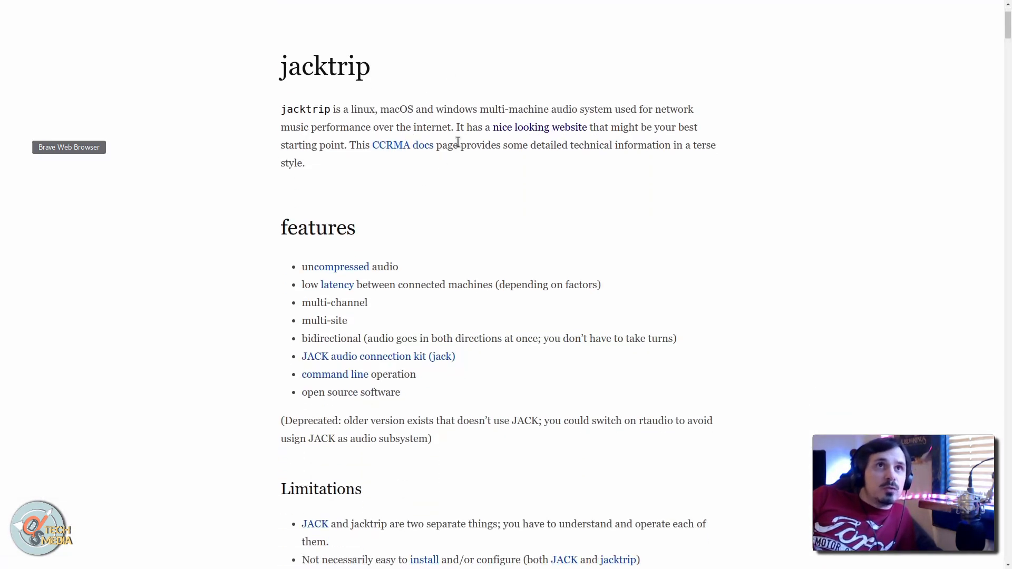
pyautogui.hotkey('ctrl', 'f')
pyautogui.write('jitter')
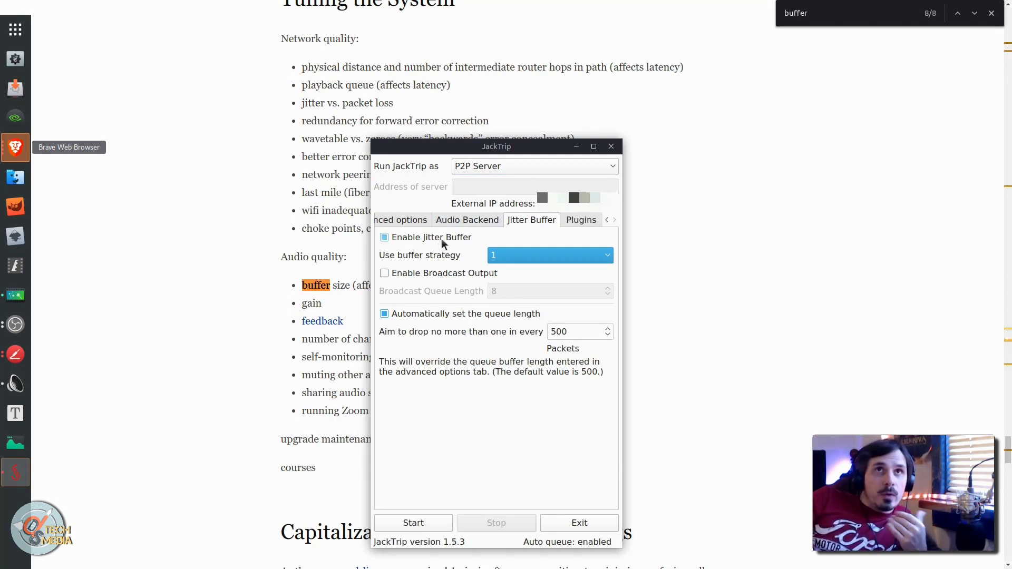
# View JackTrip's plugin options and place the JACK Connections window beside the JackTrip window
pyautogui.click(570, 220)
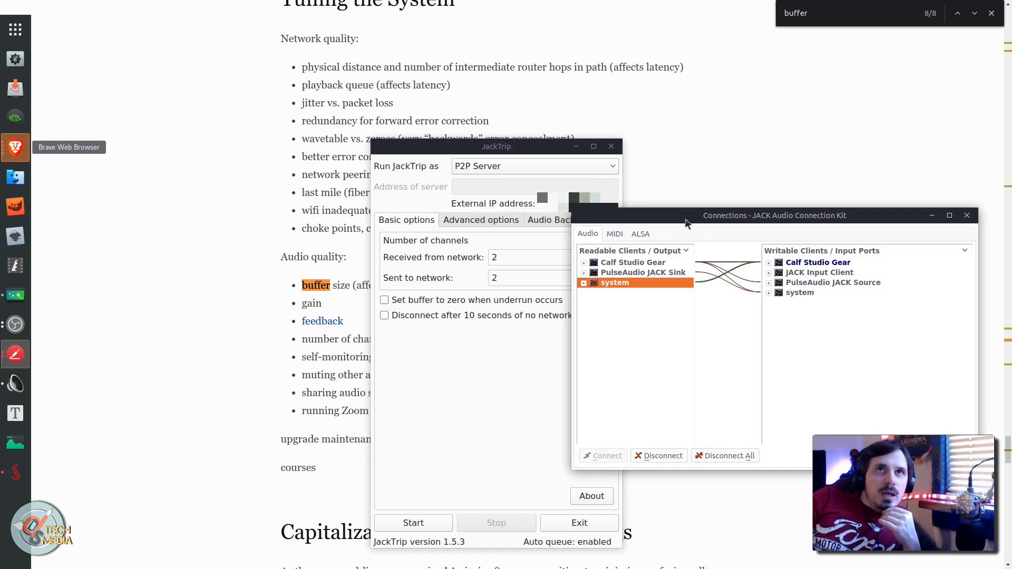
pyautogui.moveTo(686, 221); pyautogui.dragTo(687, 250)
pyautogui.moveTo(630, 248); pyautogui.dragTo(644, 246)
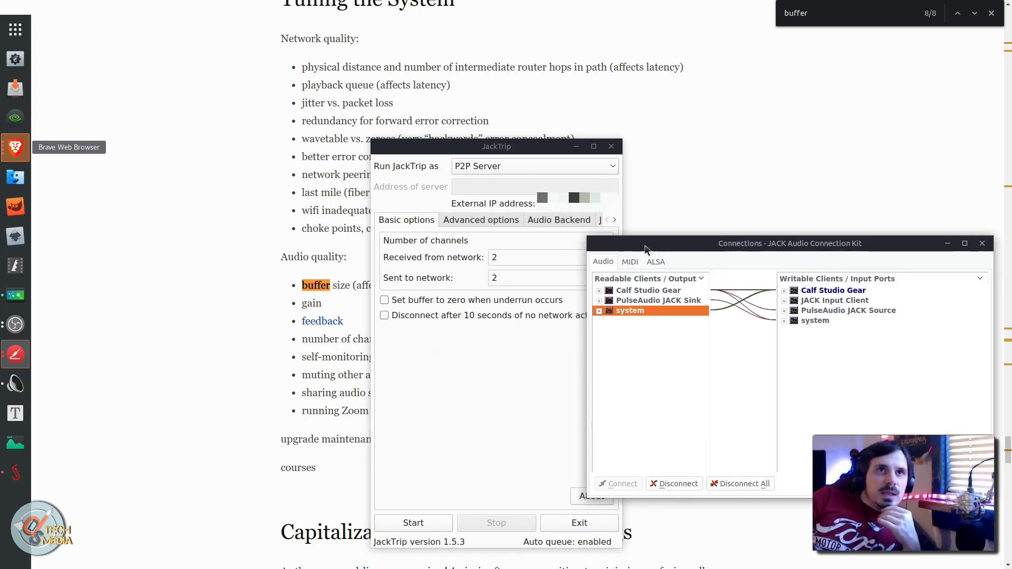
# Start the JackTrip P2P server and move its Stats window clear of the JACK Connections window
pyautogui.click(517, 392)
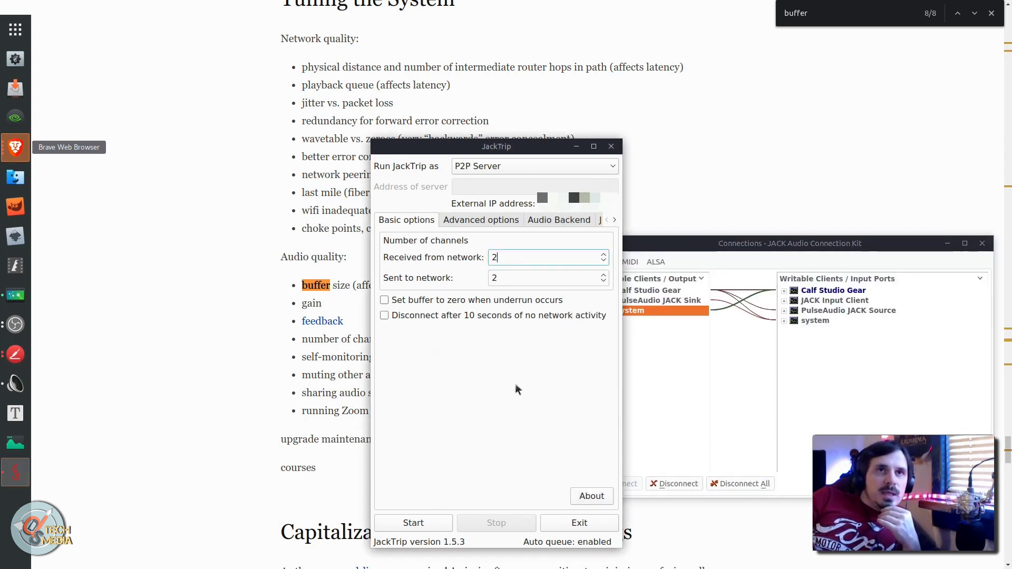
pyautogui.click(426, 525)
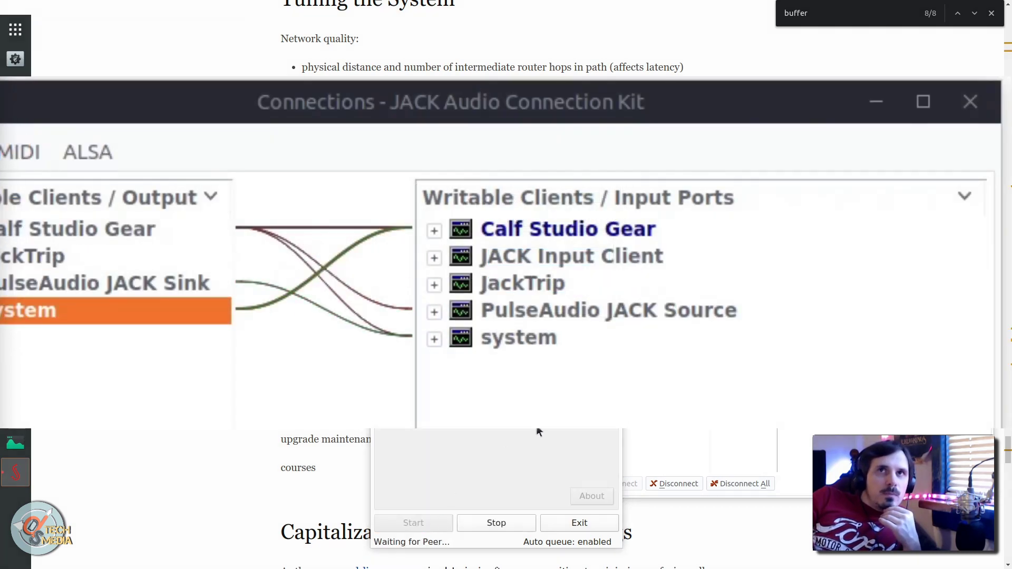
pyautogui.moveTo(396, 210); pyautogui.dragTo(449, 137)
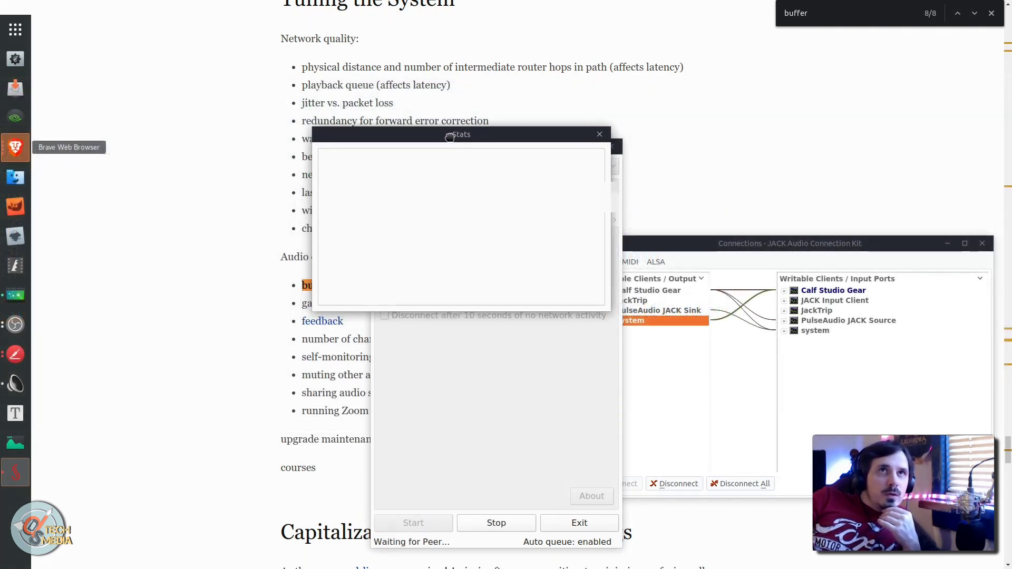
# Inspect the JackTrip client in the JACK Connections window and follow the newest entries in the Stats window
pyautogui.click(669, 302)
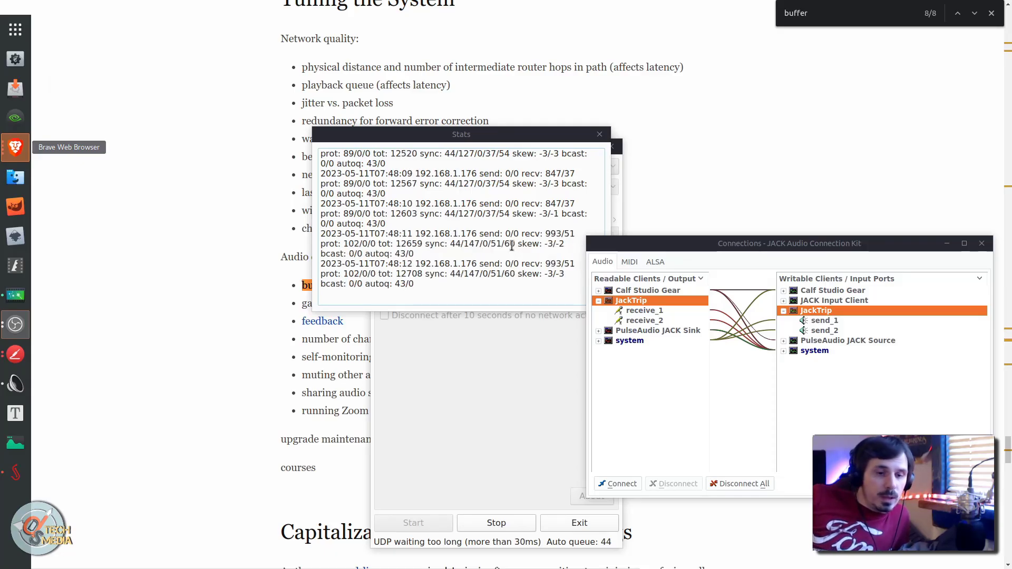
pyautogui.click(464, 284)
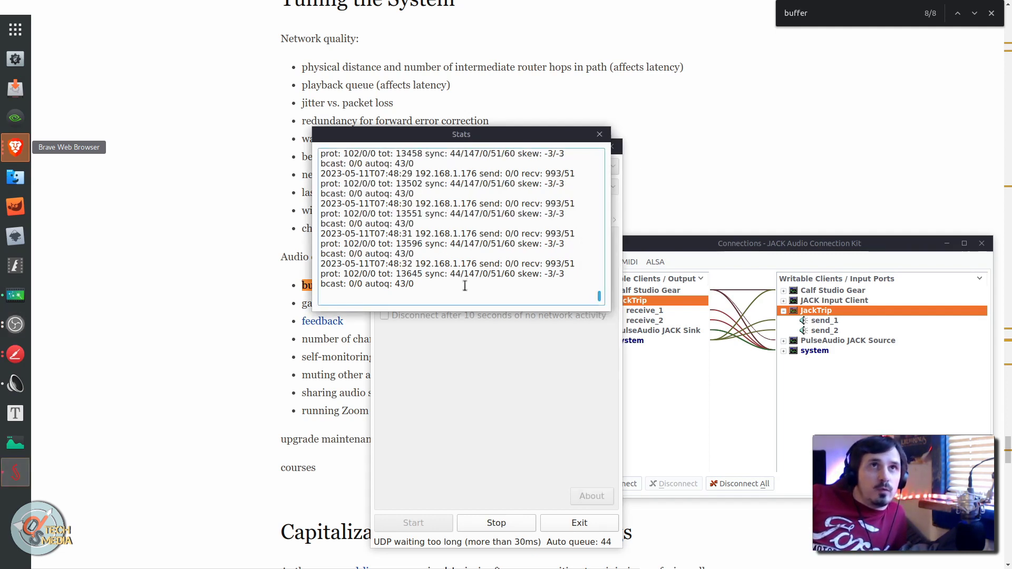
pyautogui.moveTo(599, 296); pyautogui.dragTo(599, 440)
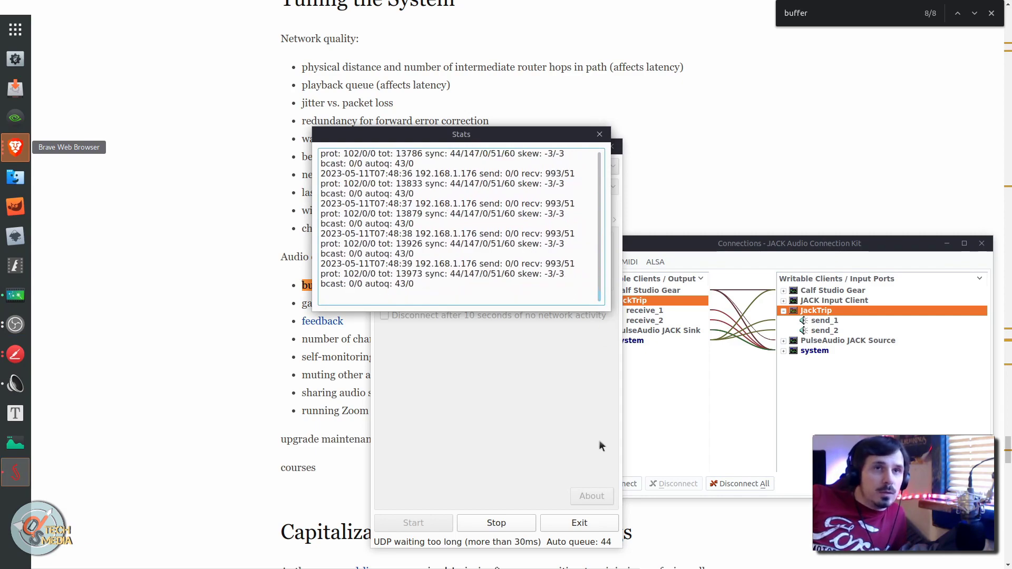